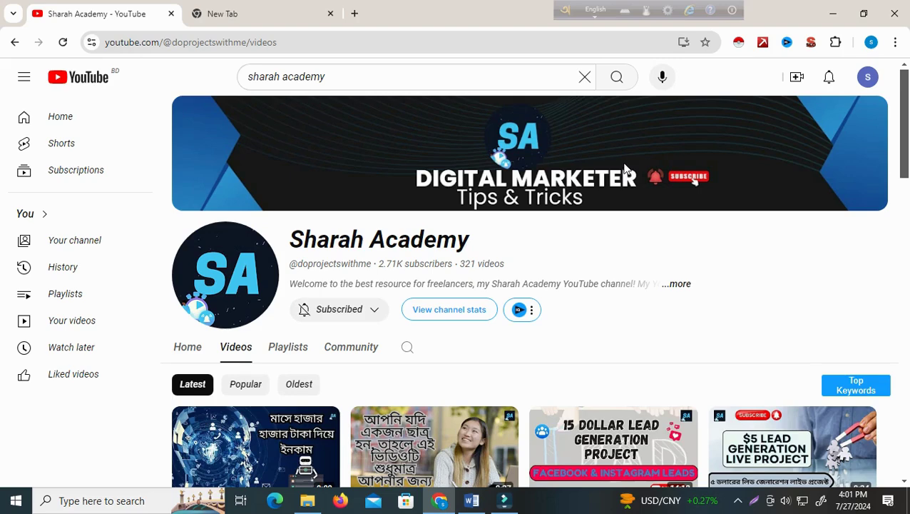
Open the playlists of the Sharah Academy channel and look through them down to the Lead Generation Course
scroll(485, 349, "down", 3)
left_click(284, 153)
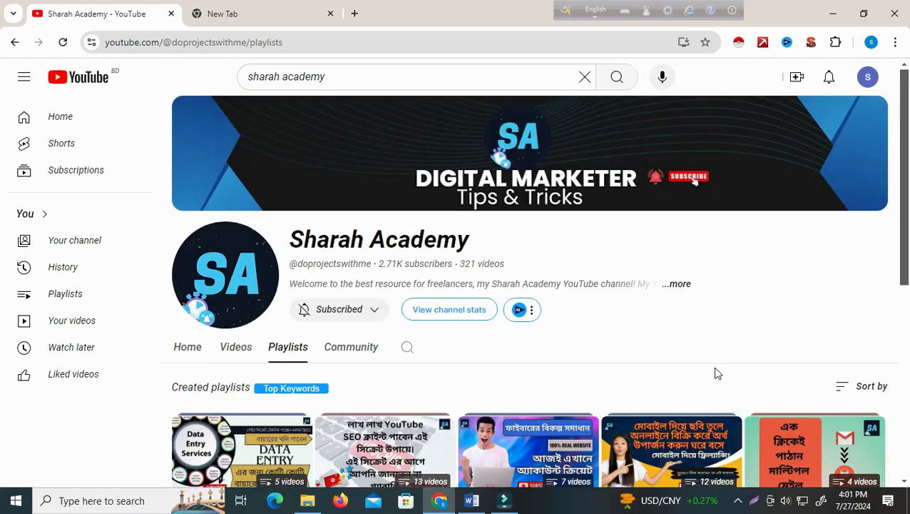
scroll(717, 373, "down", 5)
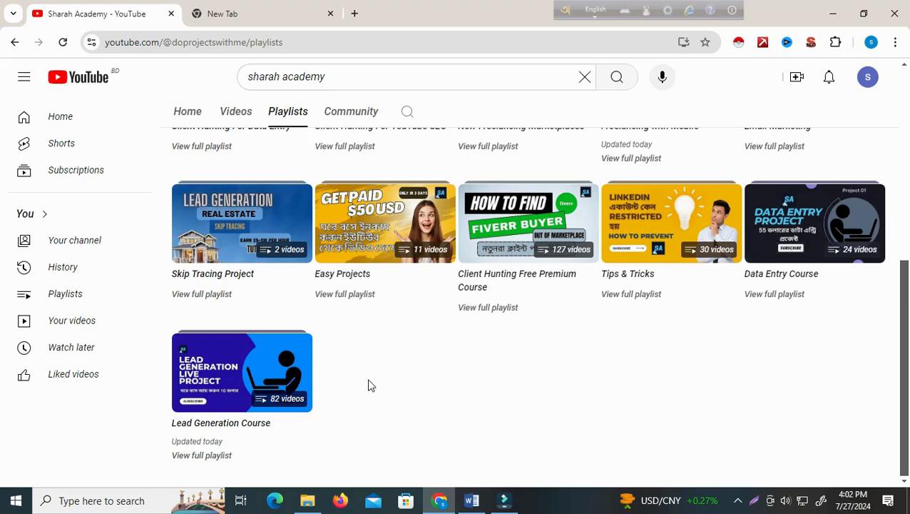
mouse_move(307, 434)
mouse_move(244, 381)
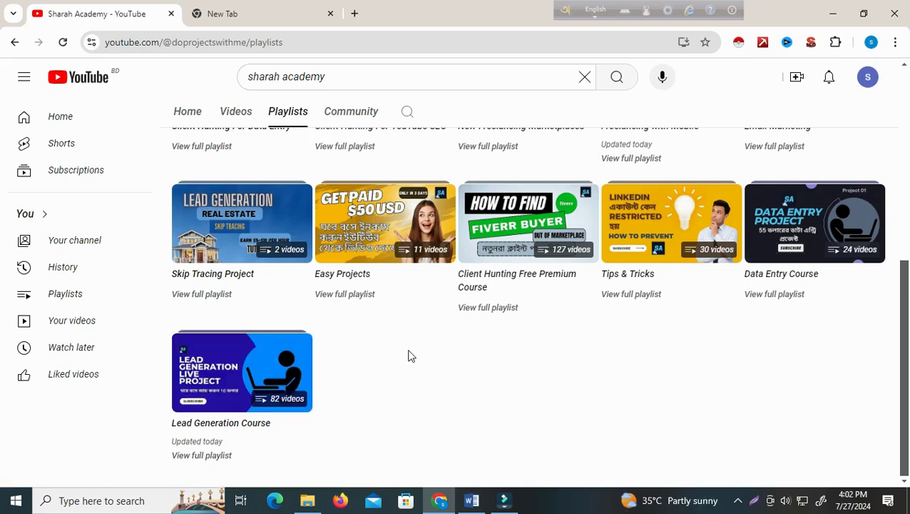
mouse_move(296, 398)
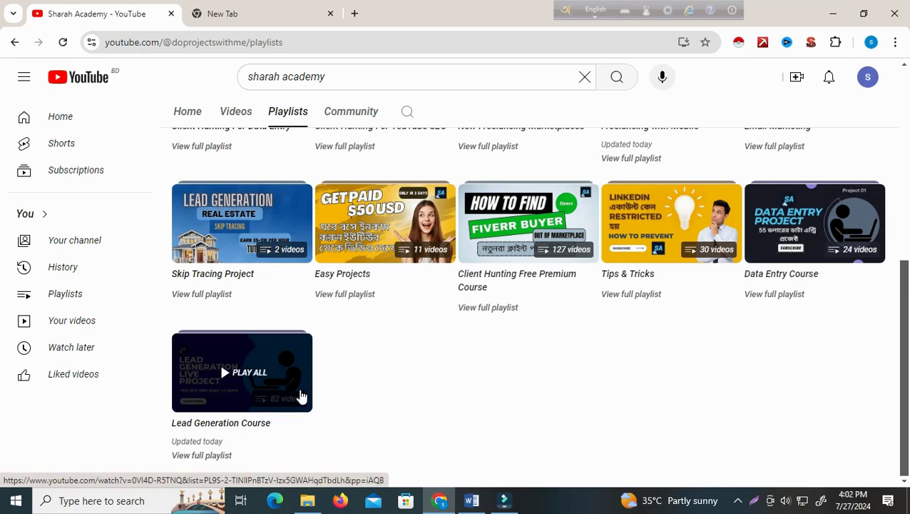
scroll(427, 416, "up", 5)
scroll(460, 450, "down", 5)
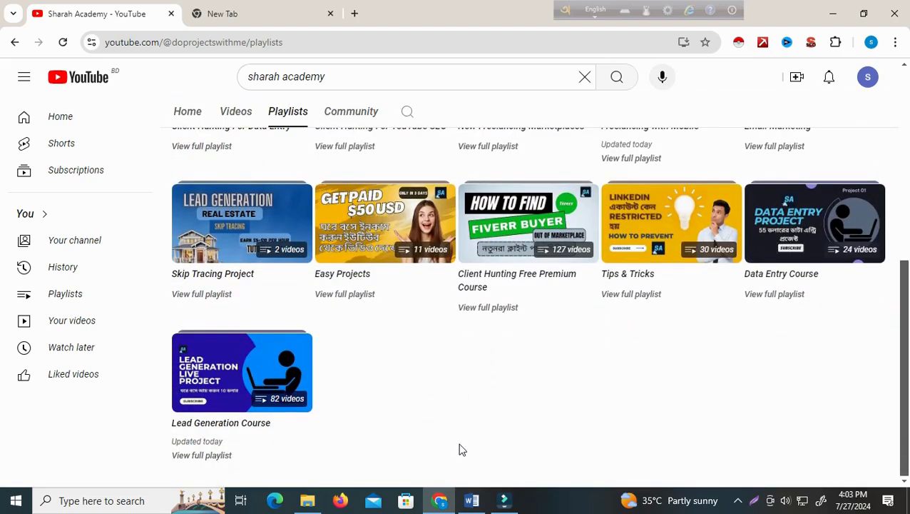
scroll(461, 450, "up", 3)
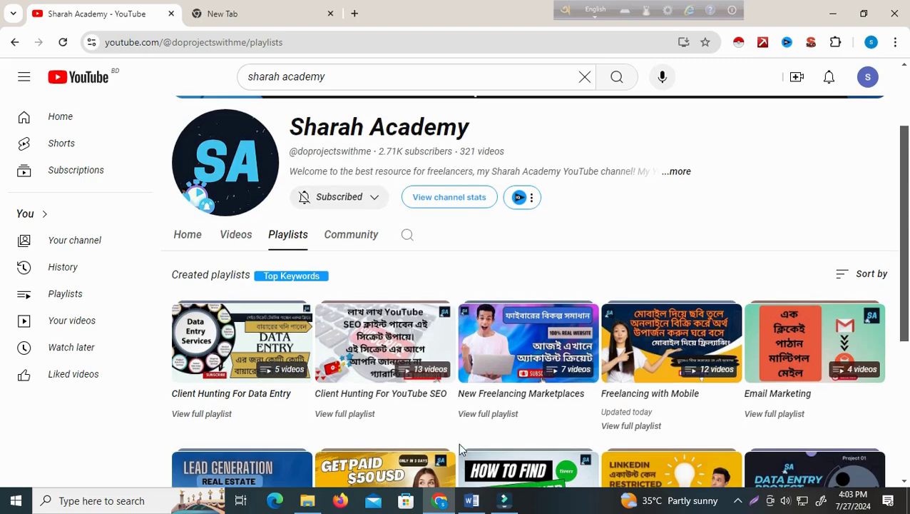
Switch to the project requirements document in Word and read the brief on collecting medical supply companies
left_click(472, 501)
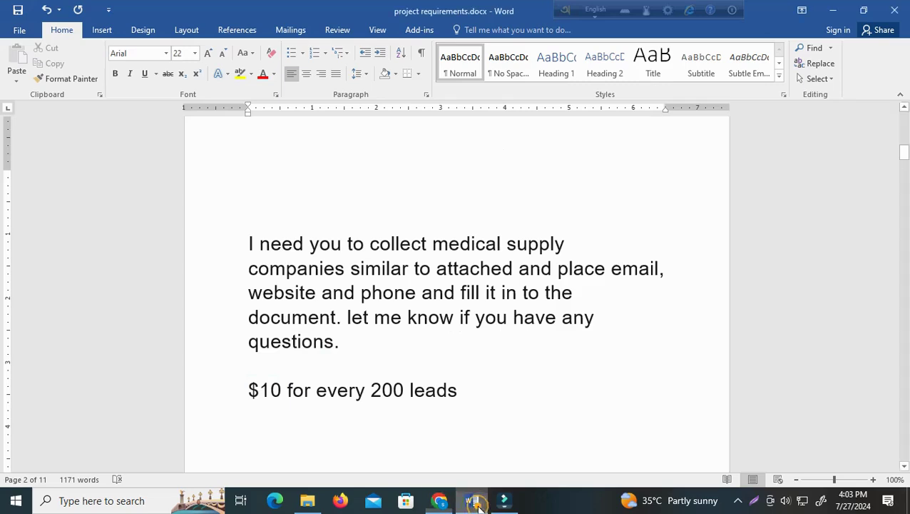
scroll(480, 404, "down", 2)
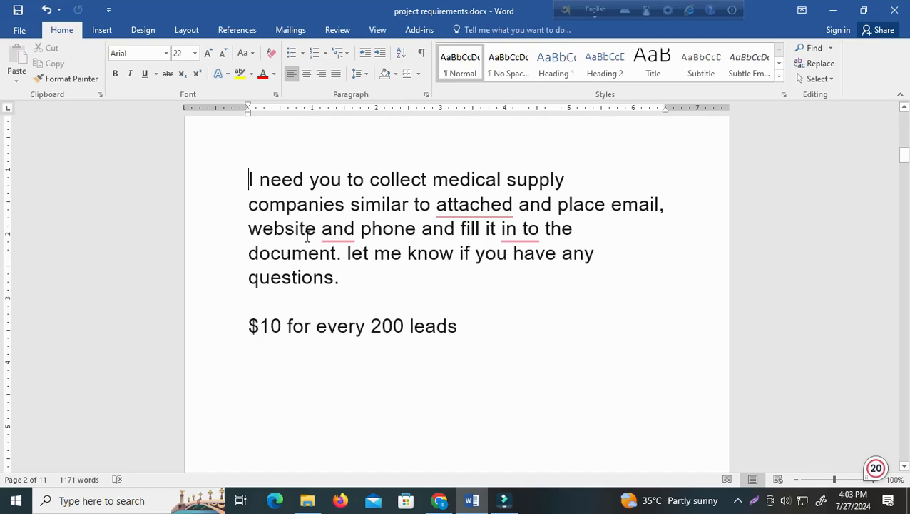
mouse_move(519, 238)
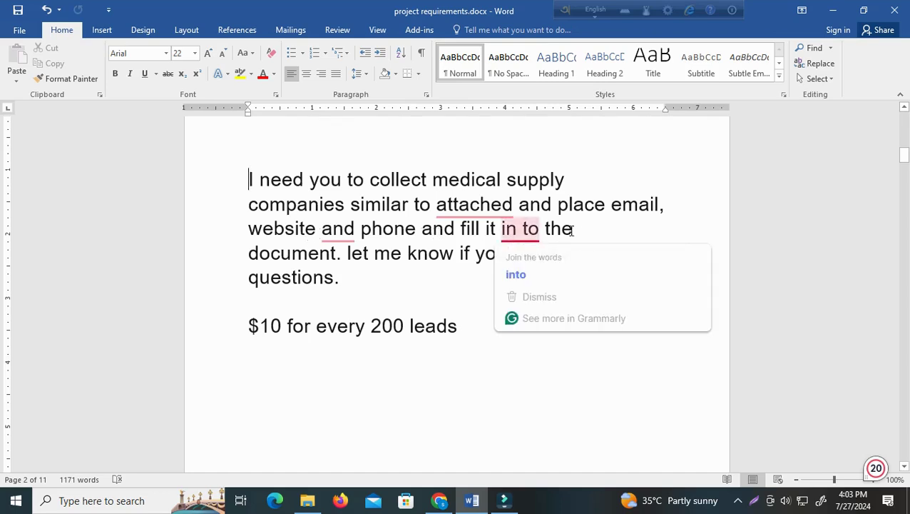
left_click(428, 278)
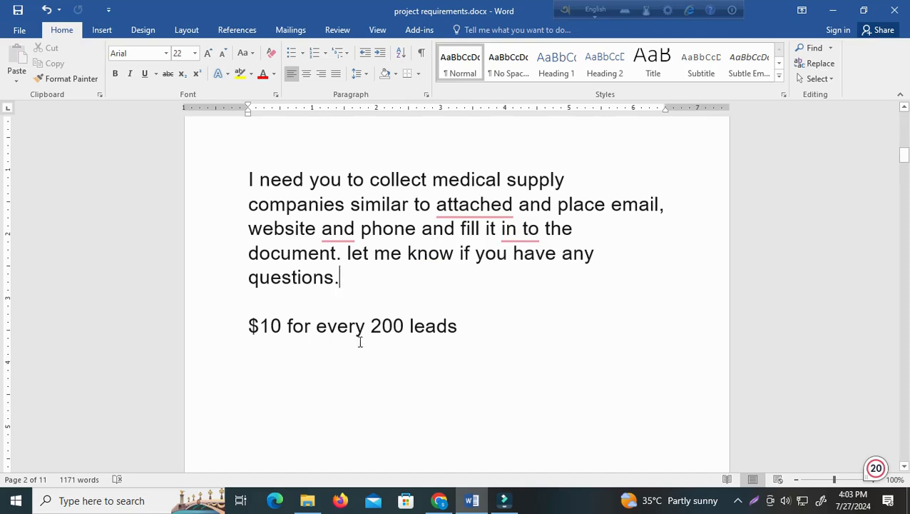
Examine the payment terms line "$10 for every 200 leads" by highlighting its amount and lead quantity
left_click_drag(371, 325, 475, 326)
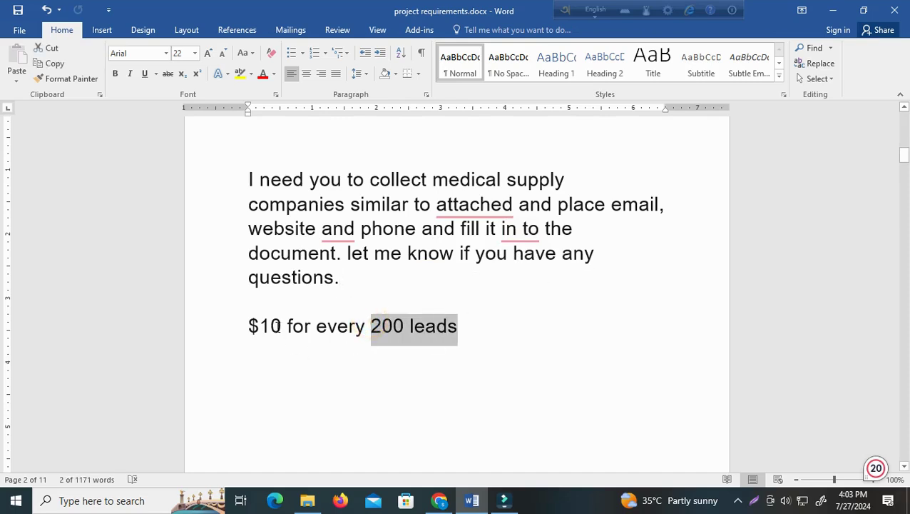
left_click_drag(278, 325, 233, 331)
left_click(327, 371)
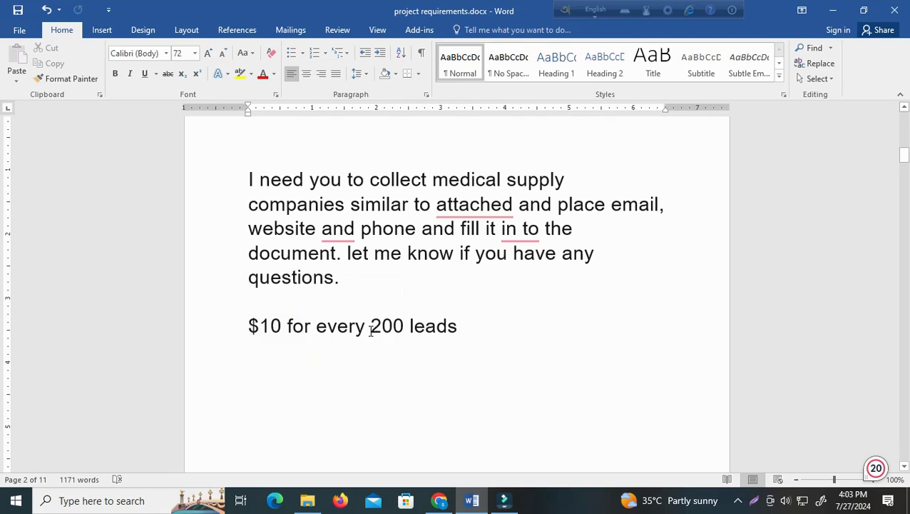
left_click_drag(318, 325, 470, 325)
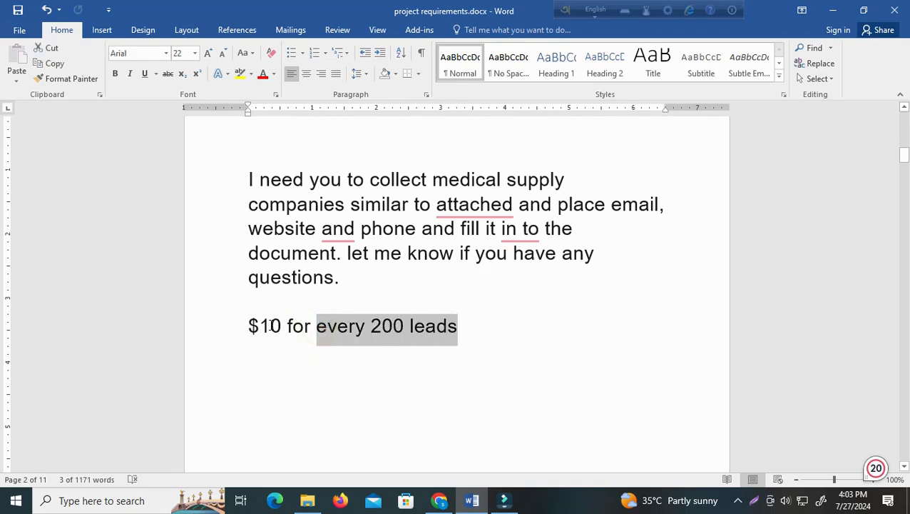
left_click_drag(271, 326, 213, 325)
left_click(359, 399)
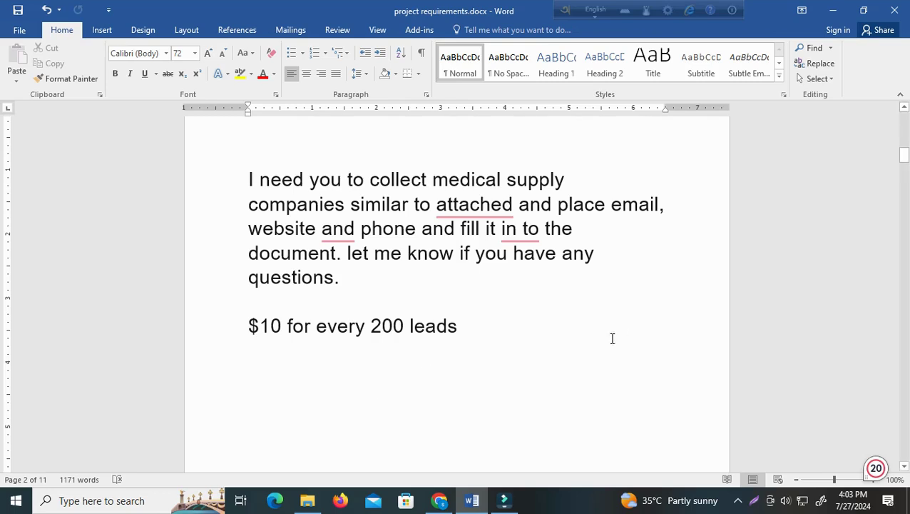
scroll(400, 412, "up", 2)
scroll(400, 412, "down", 1)
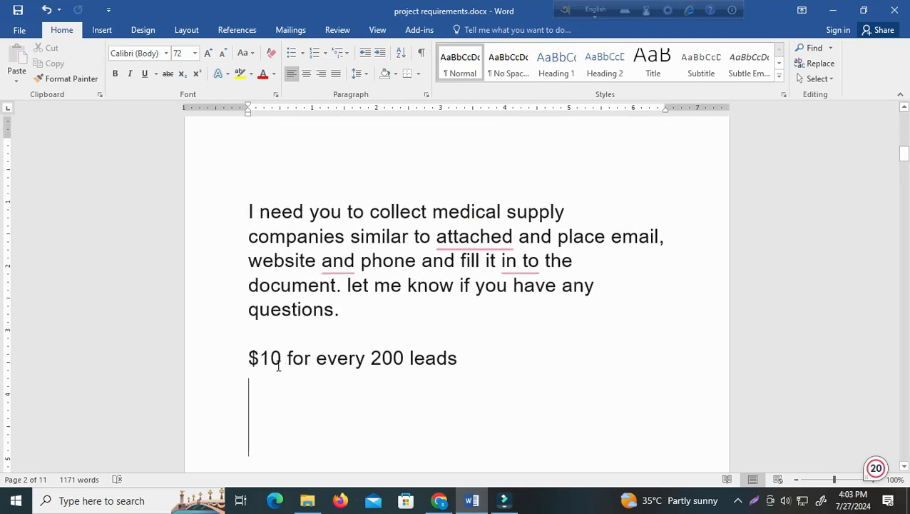
left_click_drag(248, 357, 286, 360)
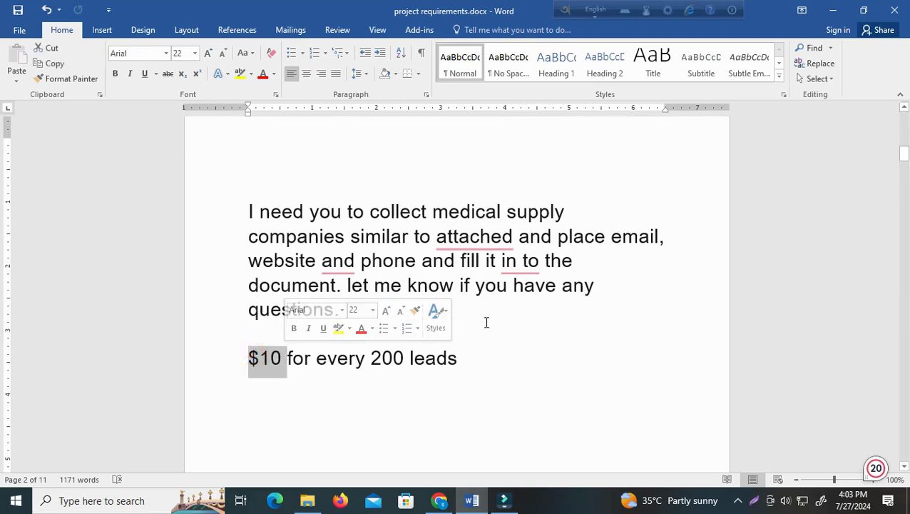
left_click(586, 323)
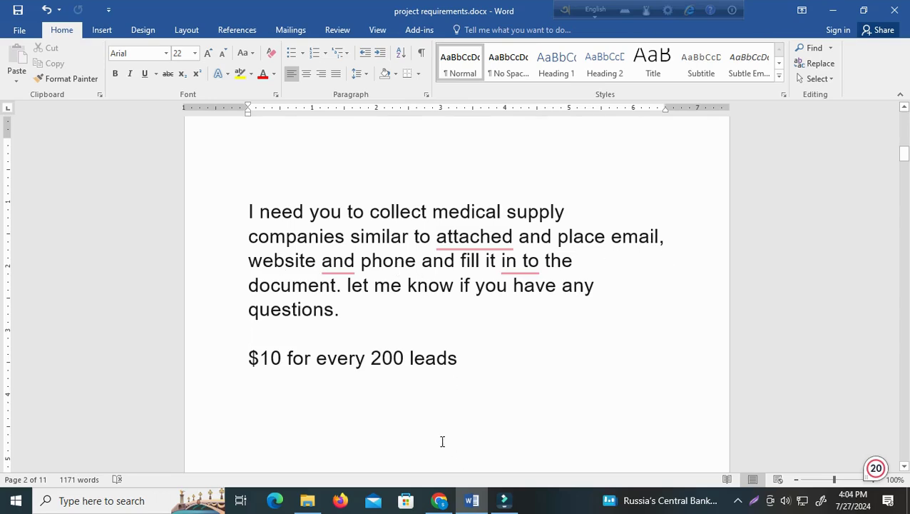
Switch to Chrome and search Google for "medical supply companies canada" in the empty tab
left_click(439, 501)
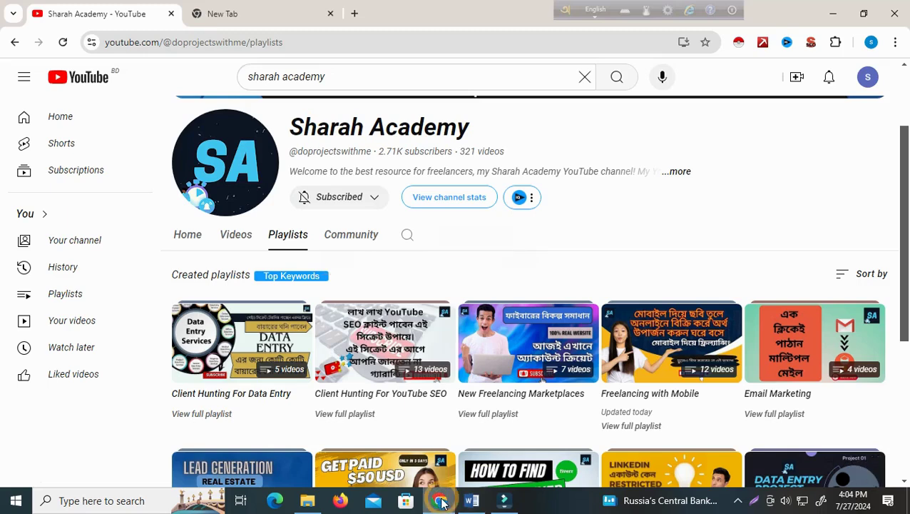
left_click(273, 14)
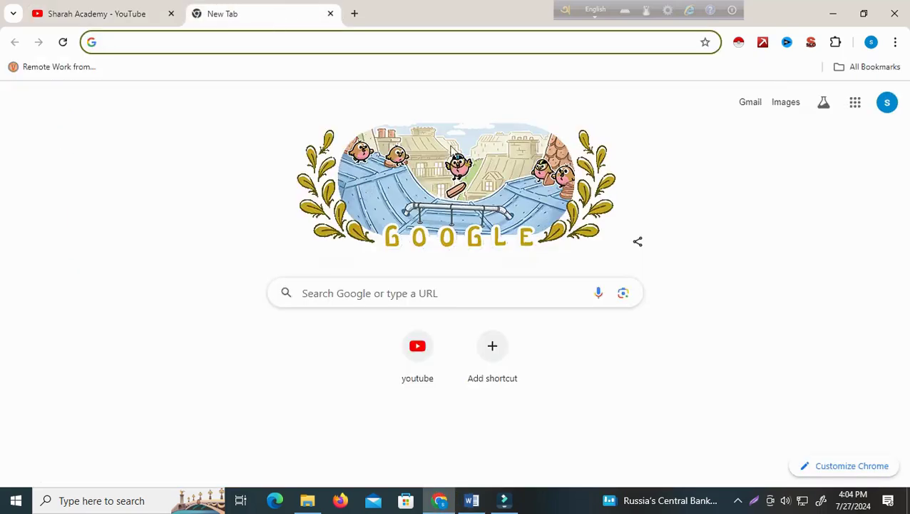
left_click(344, 292)
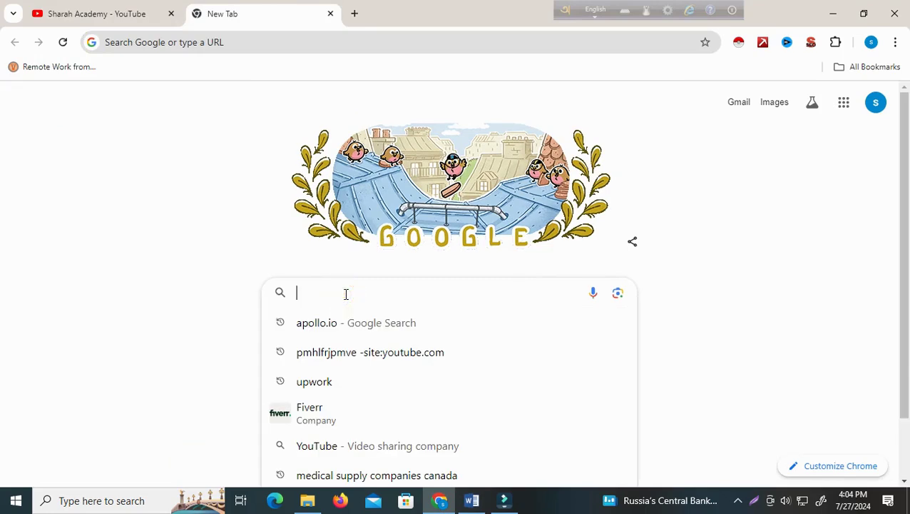
left_click(360, 482)
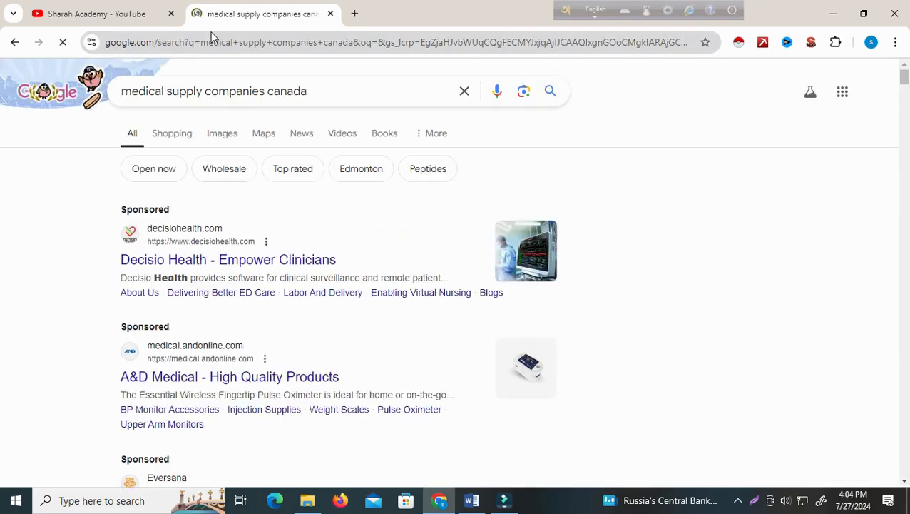
Switch back to Word and highlight the whole project brief including the payment line to review it
left_click(472, 500)
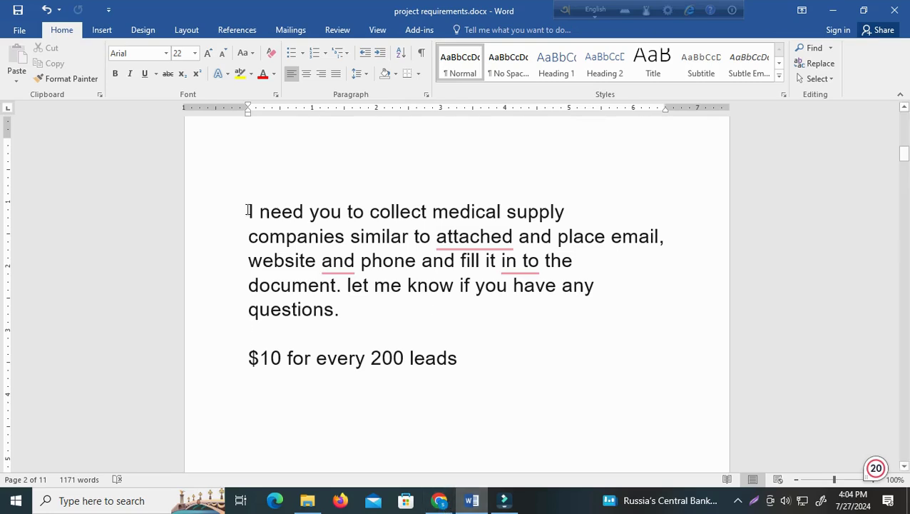
left_click_drag(249, 211, 512, 366)
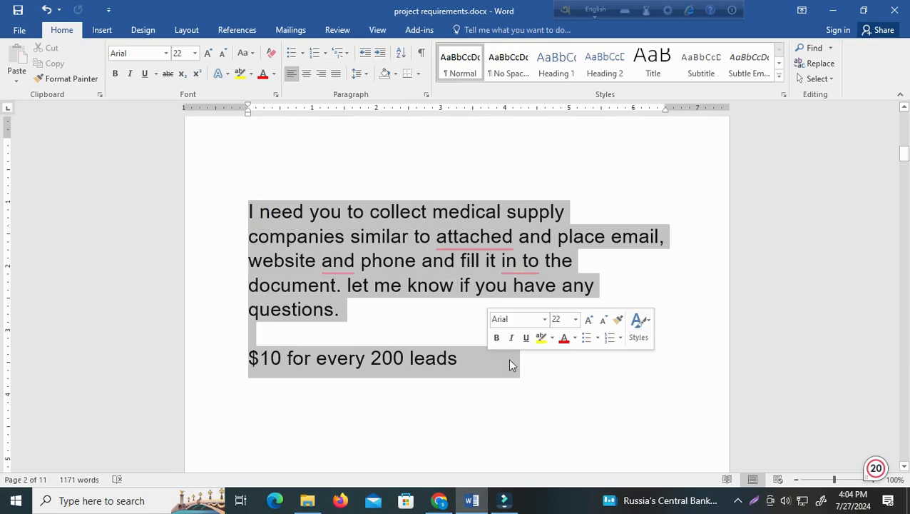
left_click(556, 378)
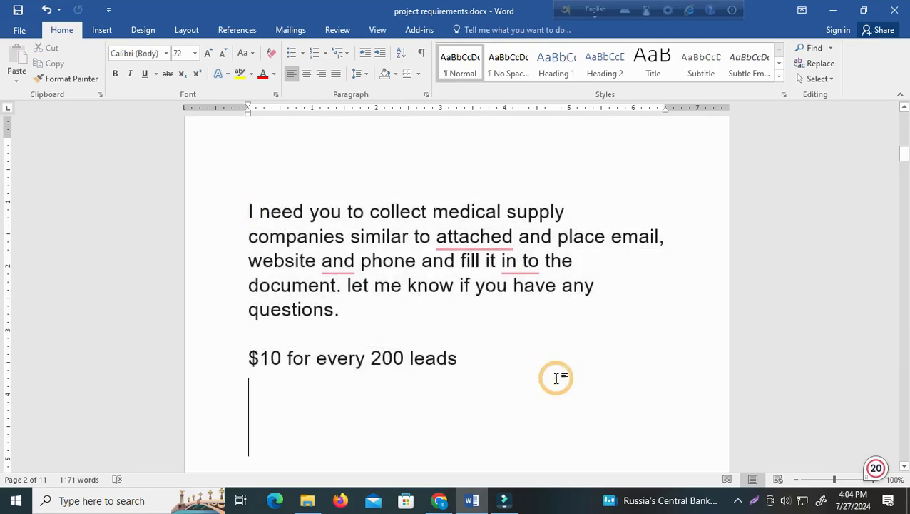
Return to the Google results in Chrome and examine the country word "canada" in the search query
left_click(440, 501)
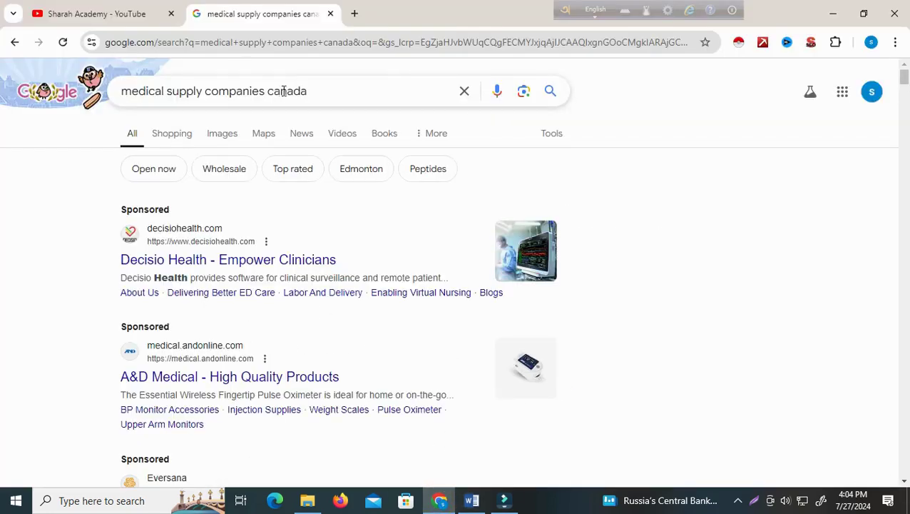
left_click_drag(306, 96, 271, 96)
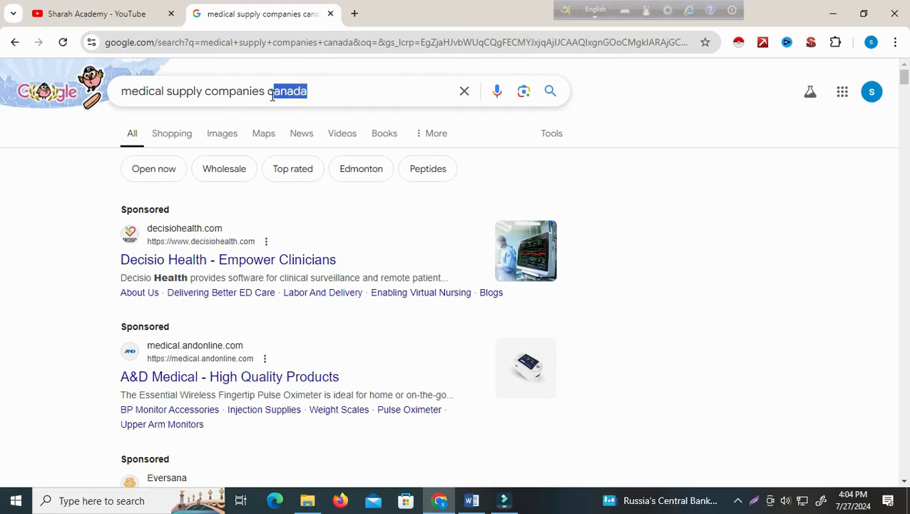
left_click(336, 93)
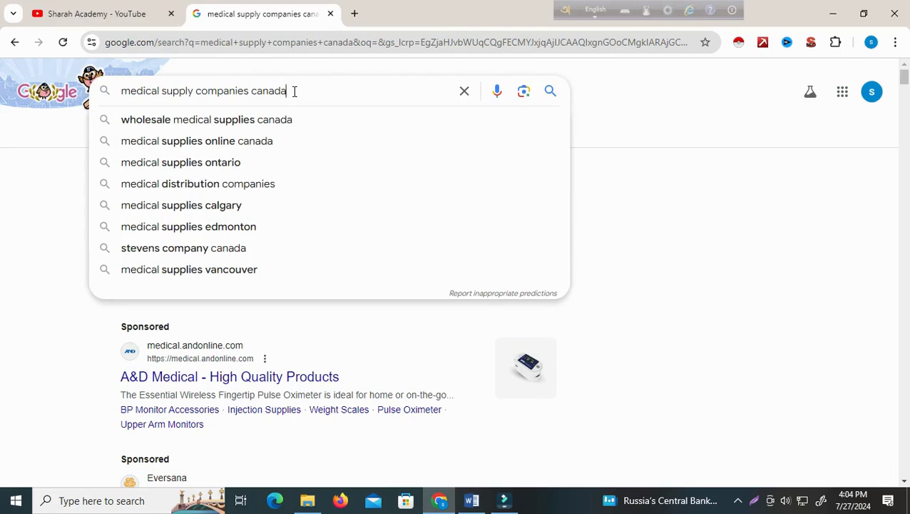
left_click(698, 217)
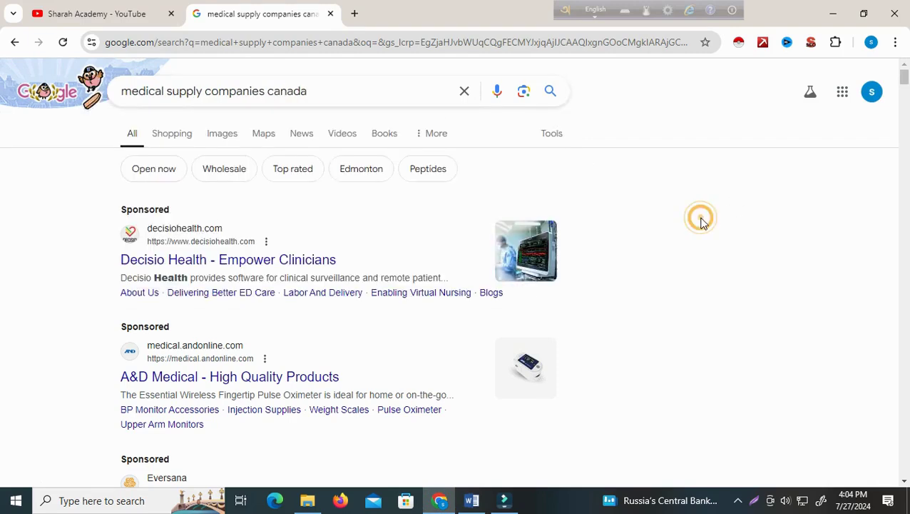
left_click_drag(268, 91, 314, 89)
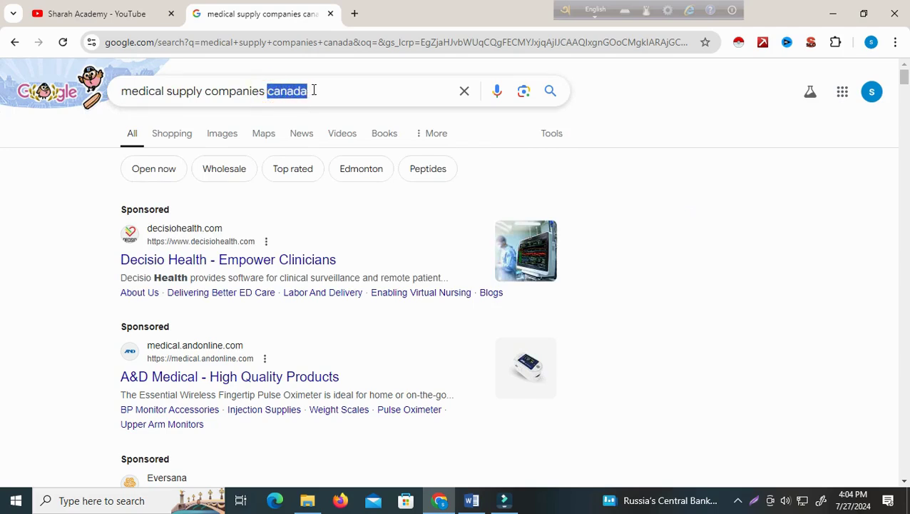
left_click(306, 90)
left_click(678, 218)
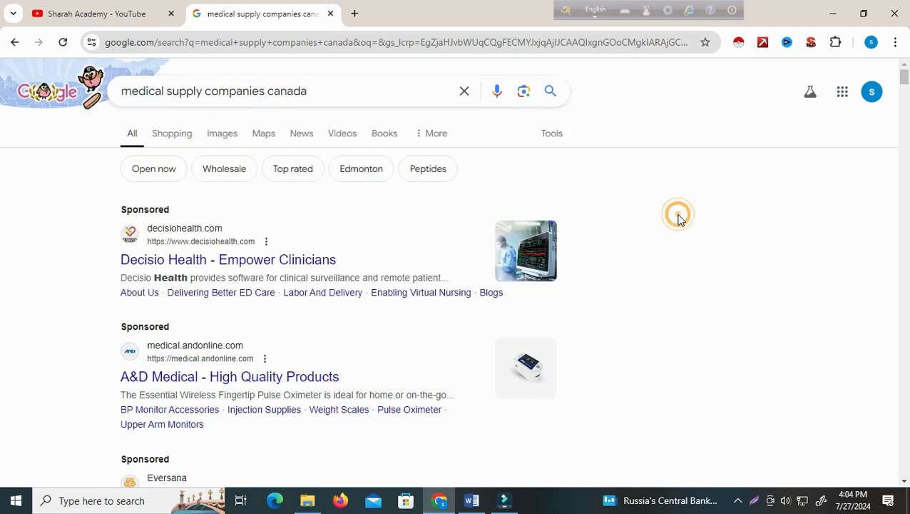
Show the medical supply companies search in Google Maps and look through the list of businesses
scroll(329, 314, "down", 3)
scroll(335, 325, "up", 3)
left_click(264, 134)
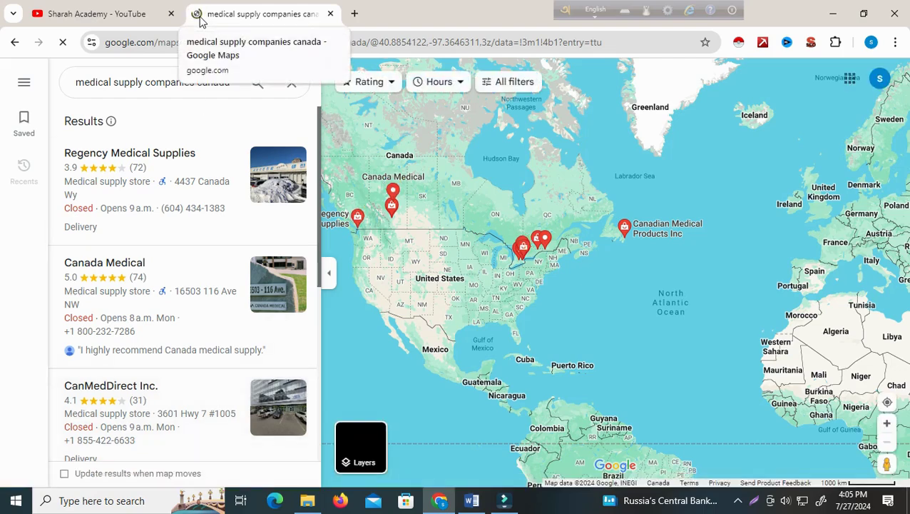
scroll(239, 351, "down", 10)
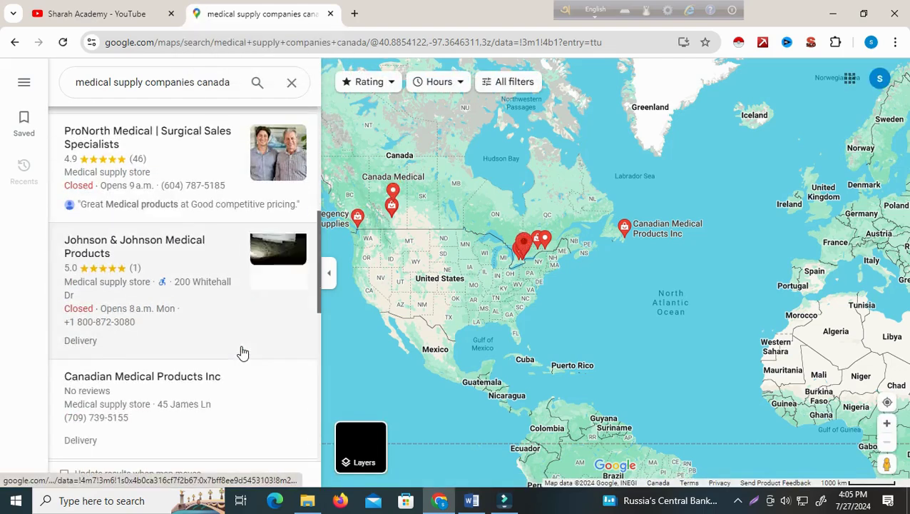
scroll(240, 350, "up", 4)
scroll(240, 351, "up", 8)
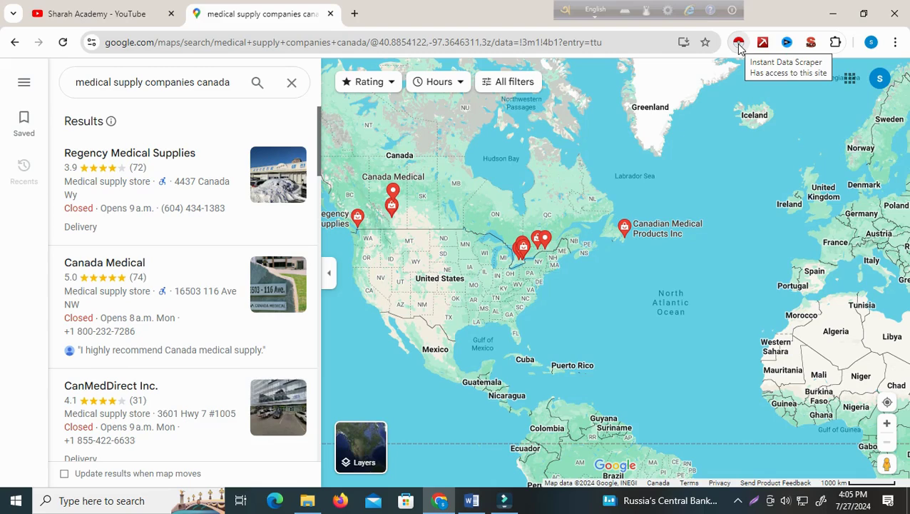
Return to the Sharah Academy playlists on YouTube and look through the course playlists
left_click(71, 13)
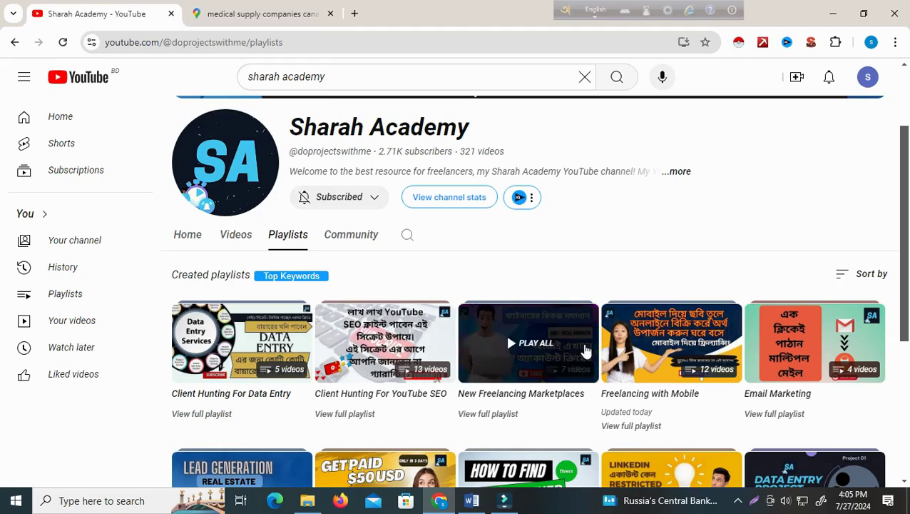
scroll(777, 281, "down", 3)
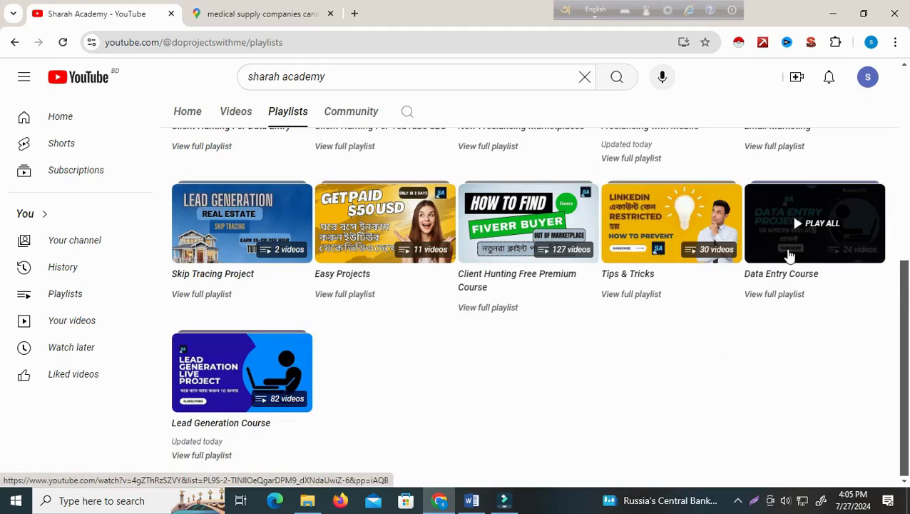
Open the Data Entry Course playlist in a new tab and look through its videos for the Google Map Data Scraping lesson
right_click(790, 245)
left_click(752, 256)
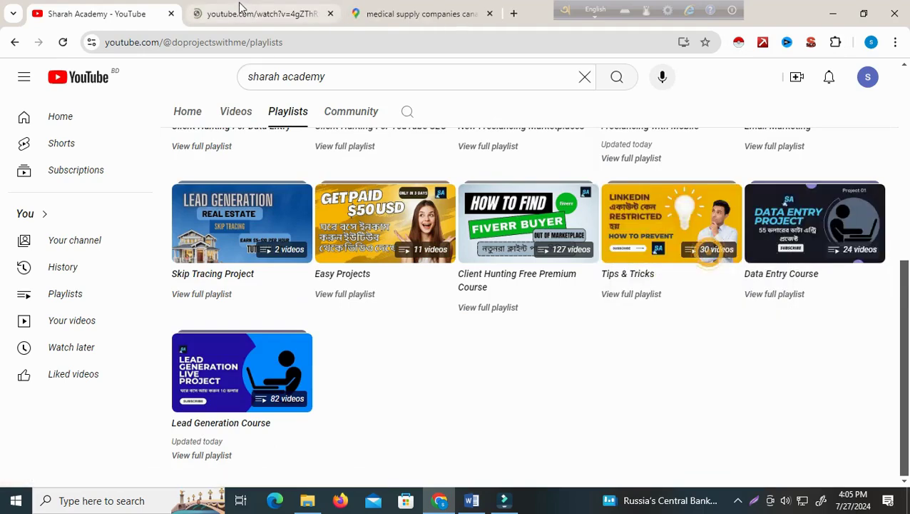
left_click(246, 11)
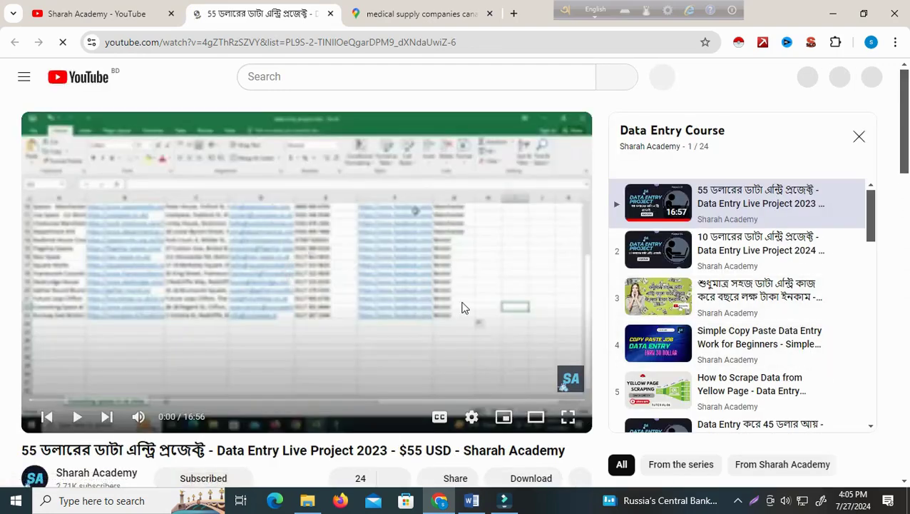
scroll(756, 407, "down", 1)
scroll(753, 412, "down", 2)
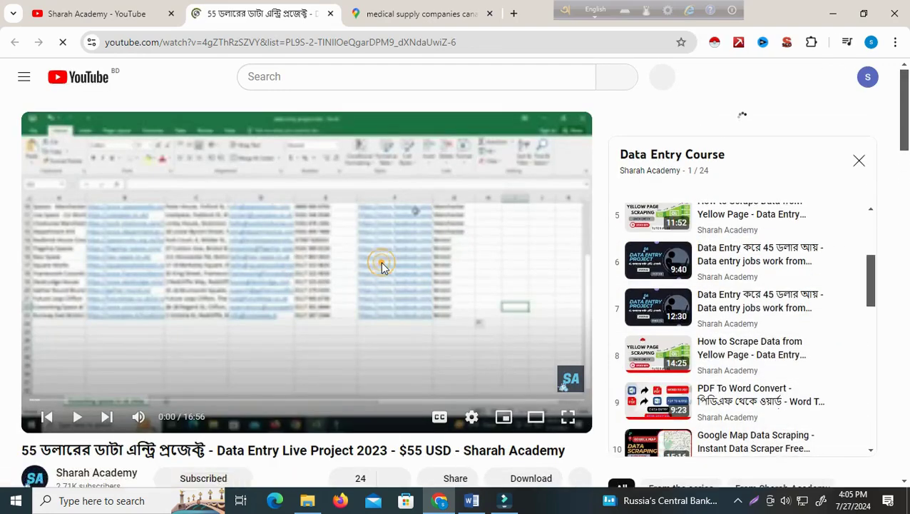
scroll(724, 367, "down", 6)
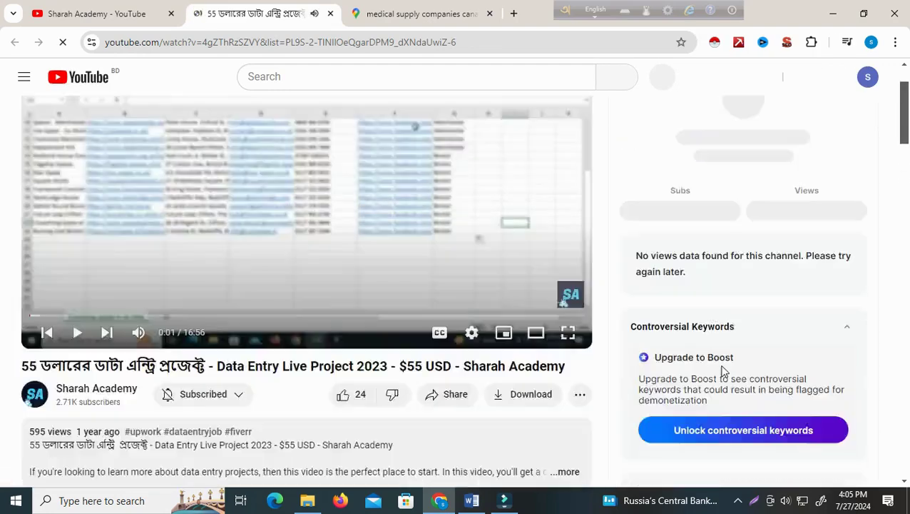
scroll(727, 392, "down", 4)
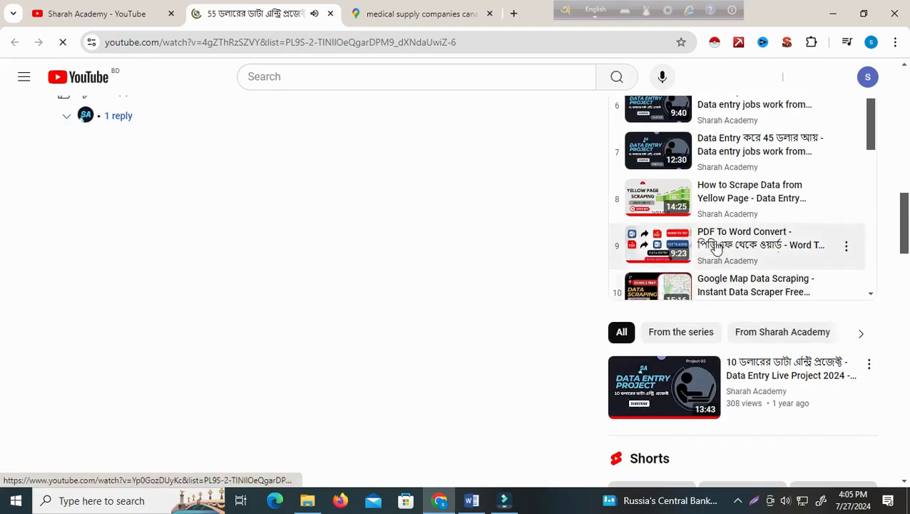
scroll(715, 246, "down", 2)
scroll(732, 261, "up", 3)
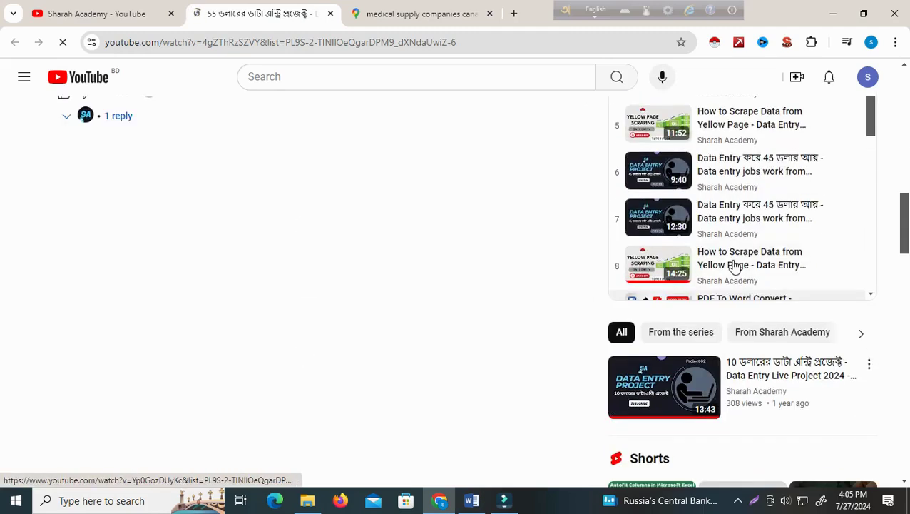
scroll(734, 263, "down", 2)
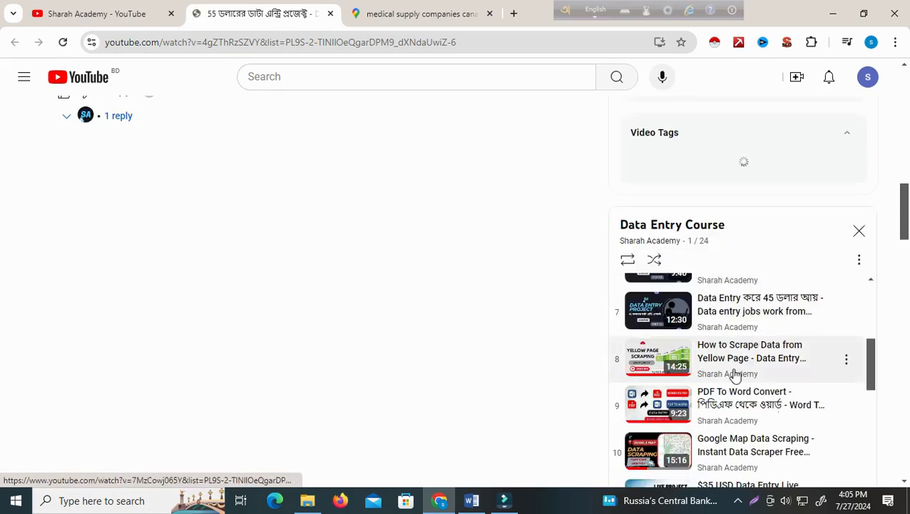
scroll(731, 374, "down", 2)
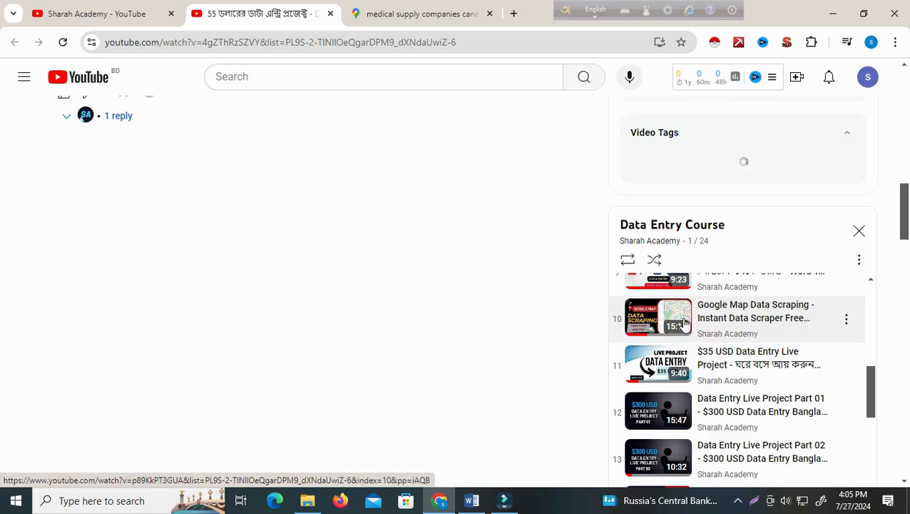
Review the Google Map Data Scraping video in the Data Entry Course alongside the channel's playlists and the Google Maps results
left_click(88, 12)
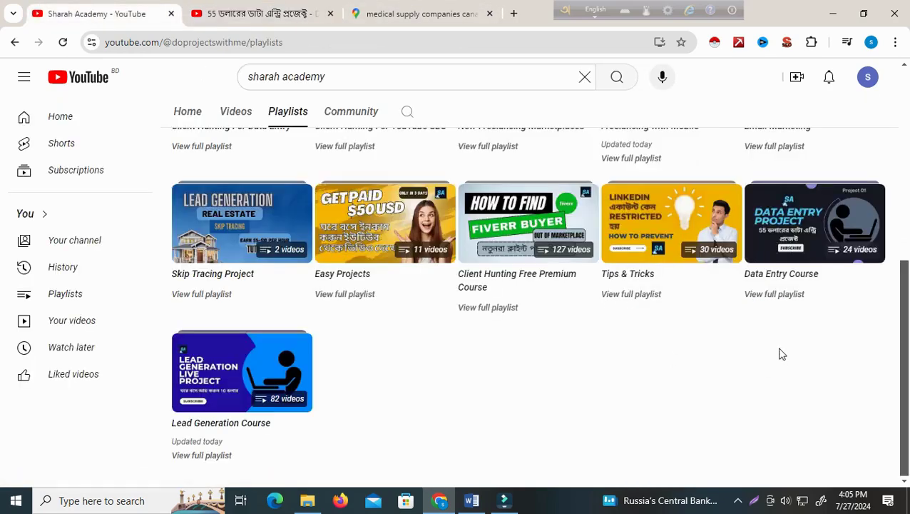
left_click(265, 9)
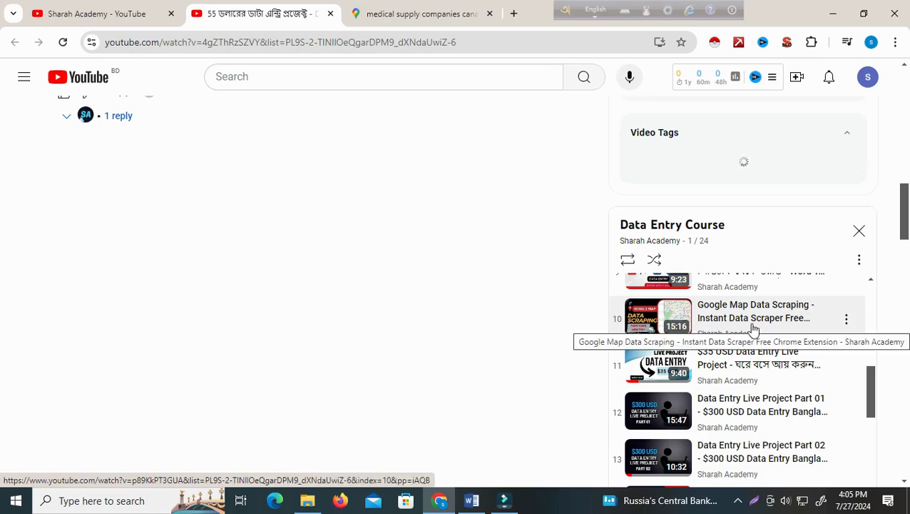
left_click(405, 13)
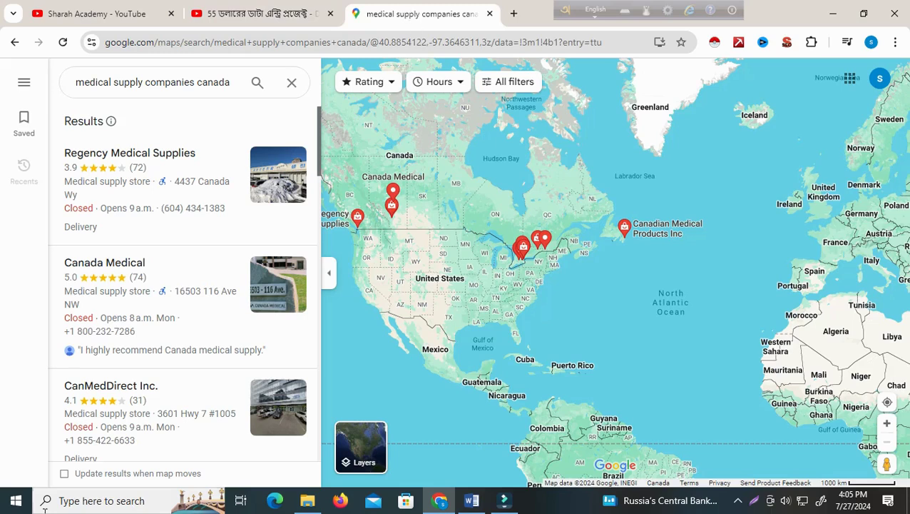
left_click(212, 18)
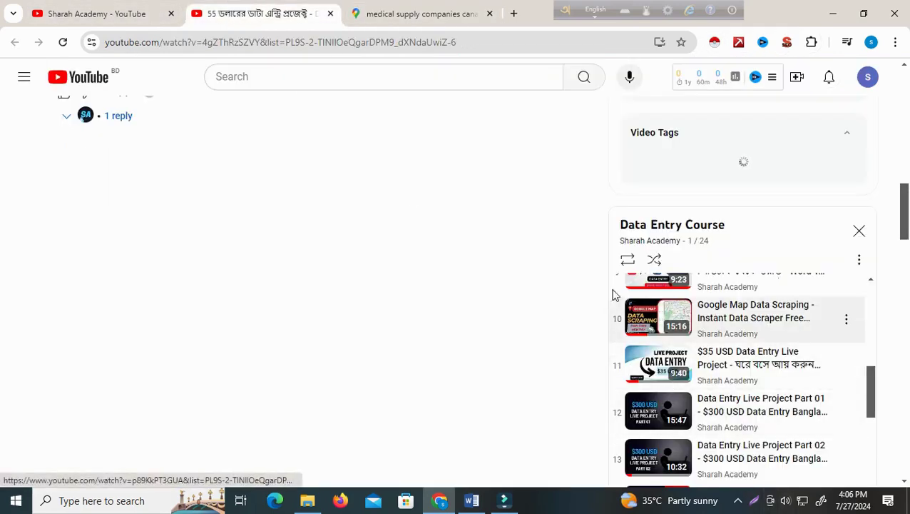
left_click(101, 10)
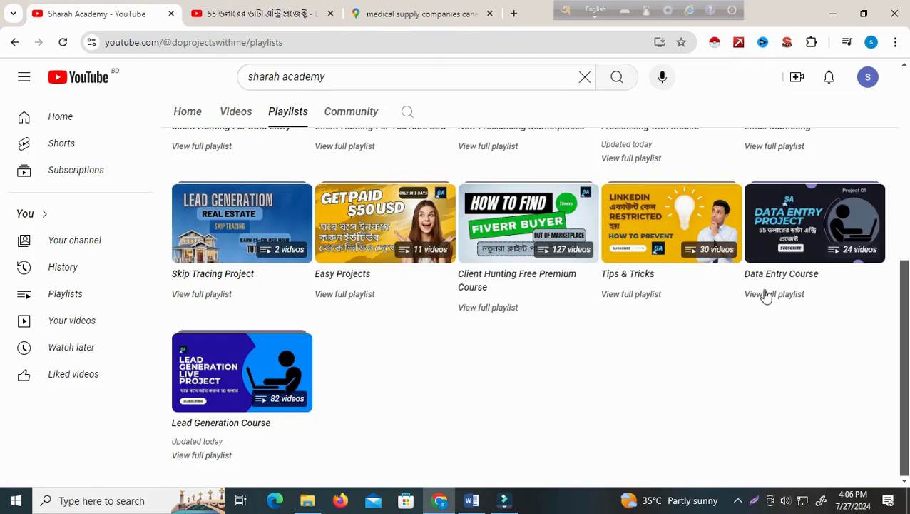
left_click(230, 16)
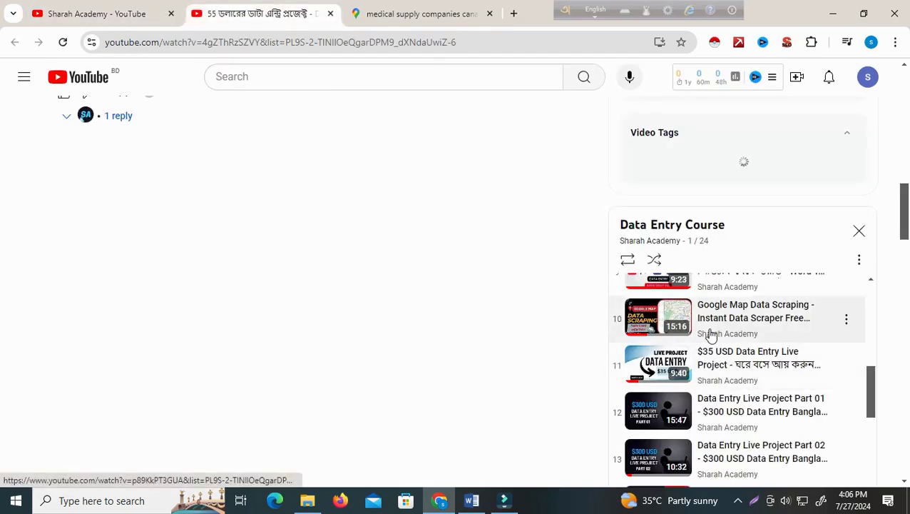
Scrape the Google Maps medical supply results with Instant Data Scraper, export them as CSV and open google.csv in Excel
left_click(433, 7)
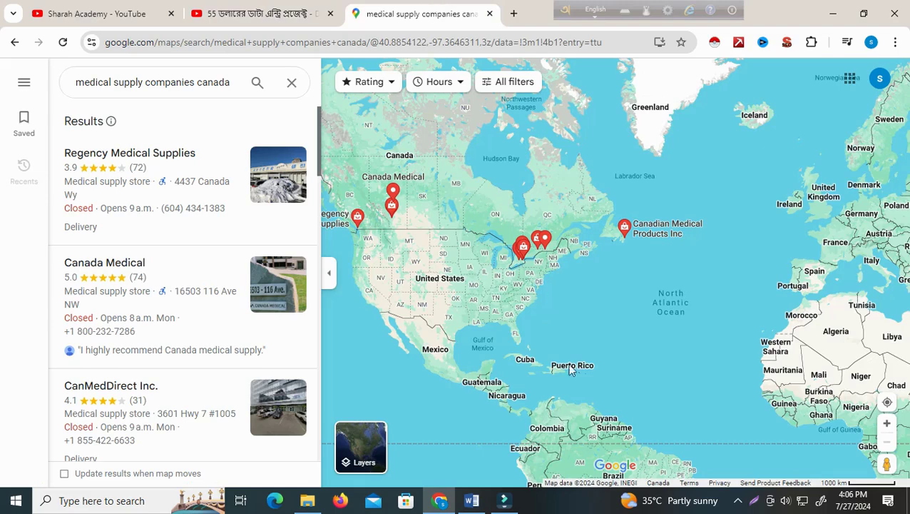
left_click(714, 42)
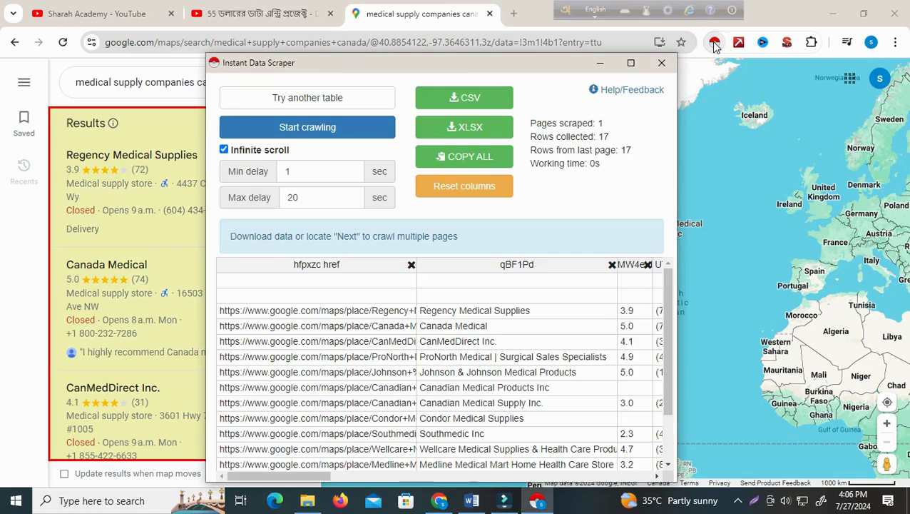
scroll(428, 385, "down", 2)
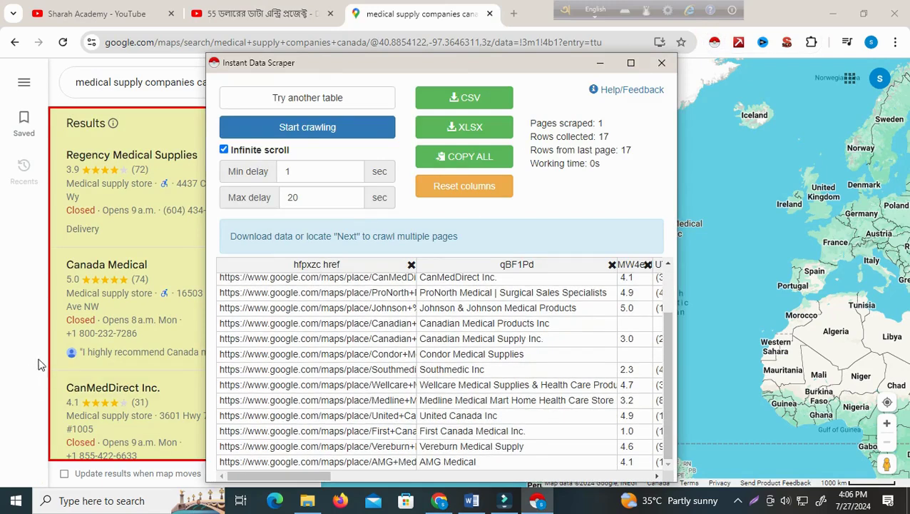
scroll(109, 366, "down", 7)
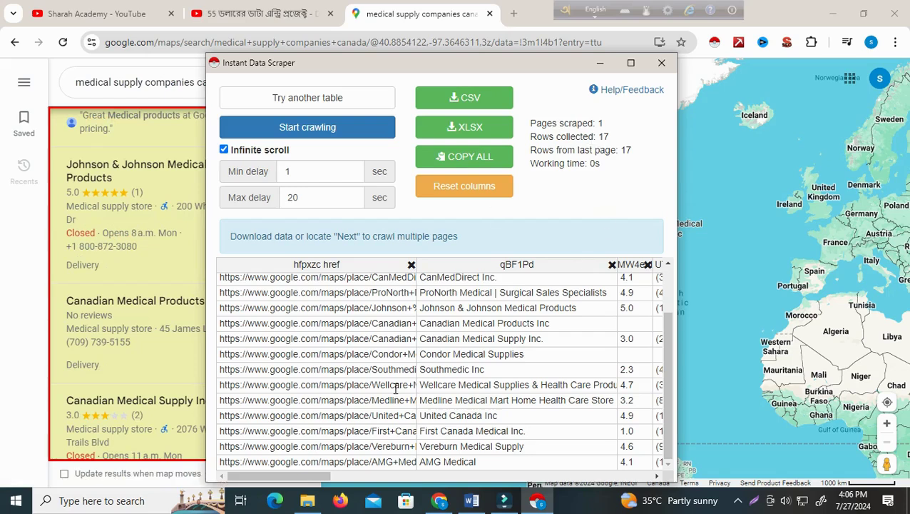
left_click(474, 100)
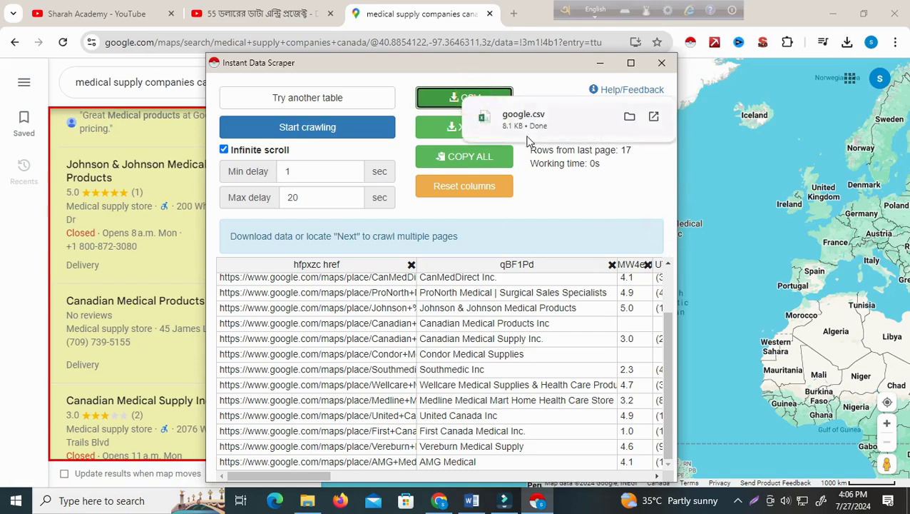
left_click(630, 116)
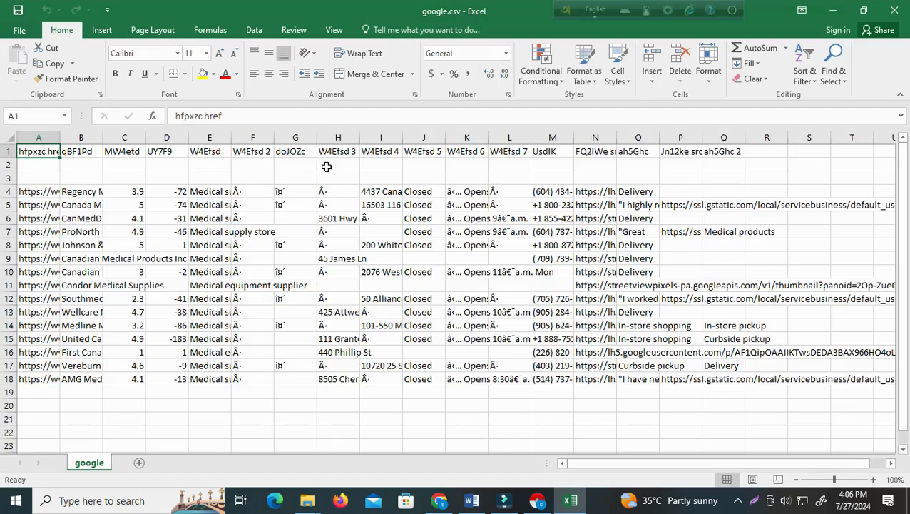
Adjust the widths of columns A, B, E and N to examine the scraped company data across the sheet
left_click_drag(61, 137, 221, 194)
left_click_drag(217, 141, 289, 155)
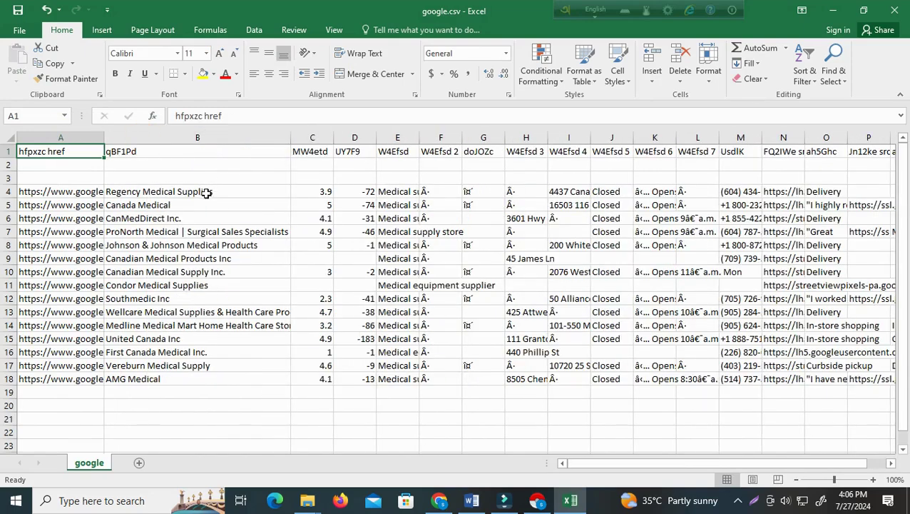
left_click_drag(290, 138, 227, 140)
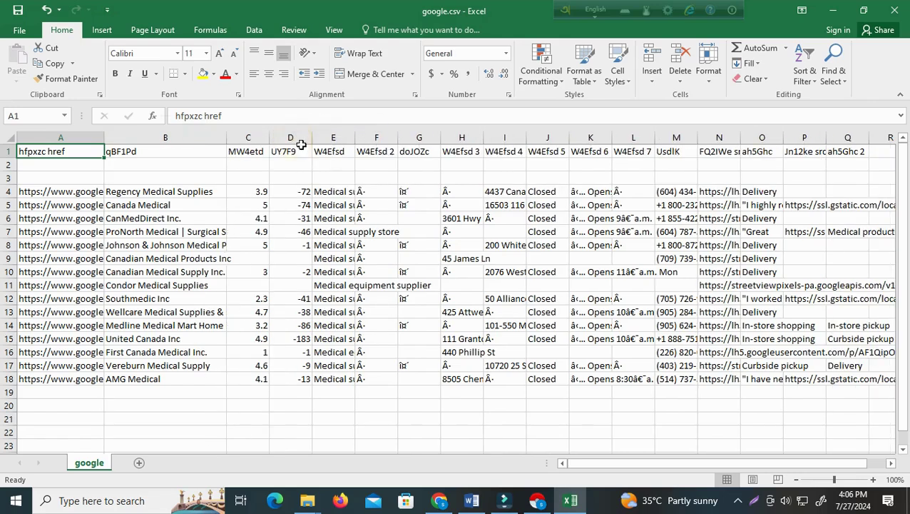
left_click(259, 137)
left_click_drag(354, 138, 392, 147)
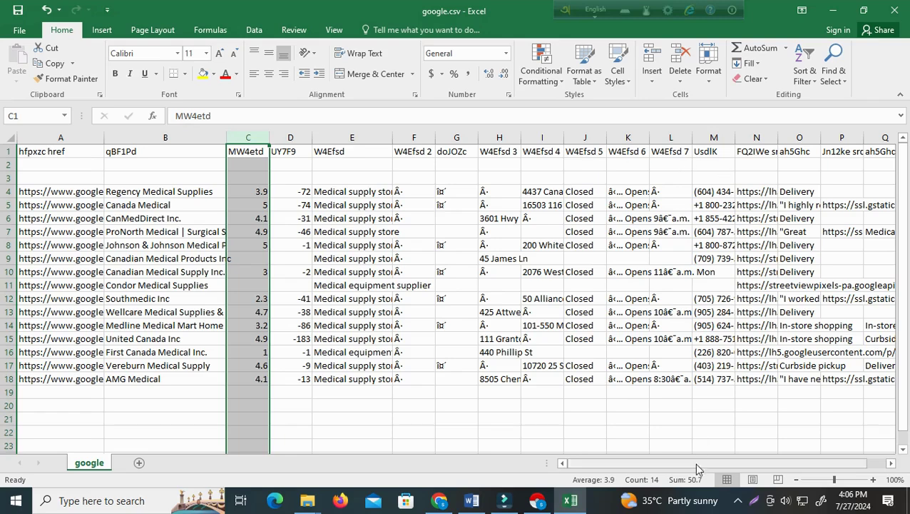
left_click_drag(777, 138, 904, 146)
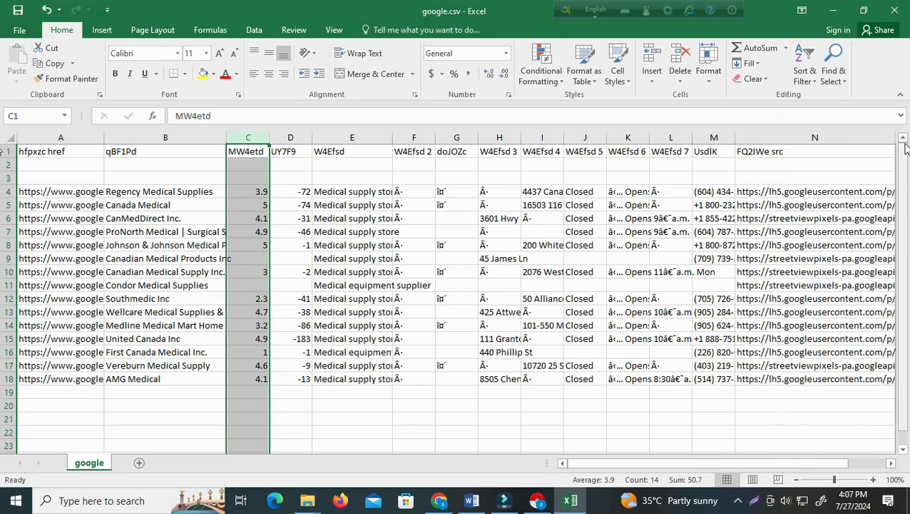
left_click_drag(592, 462, 702, 468)
left_click_drag(689, 140, 650, 141)
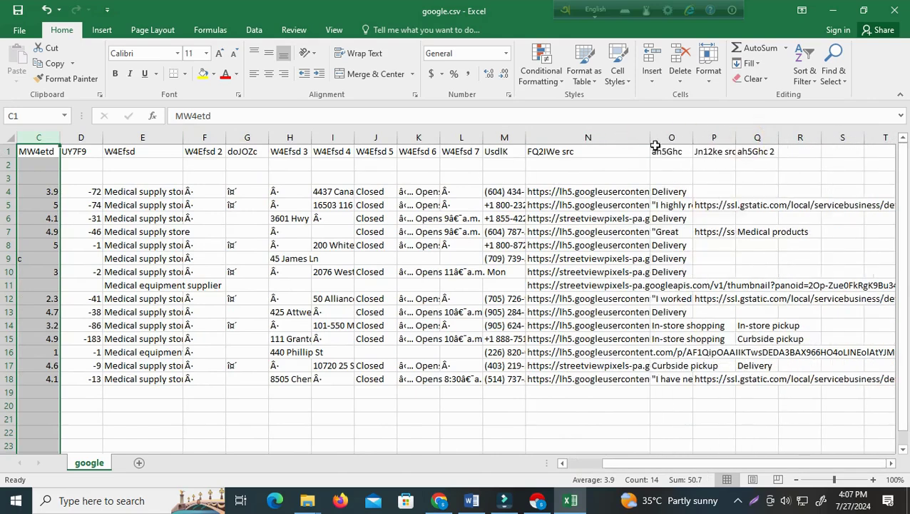
left_click_drag(713, 465, 561, 467)
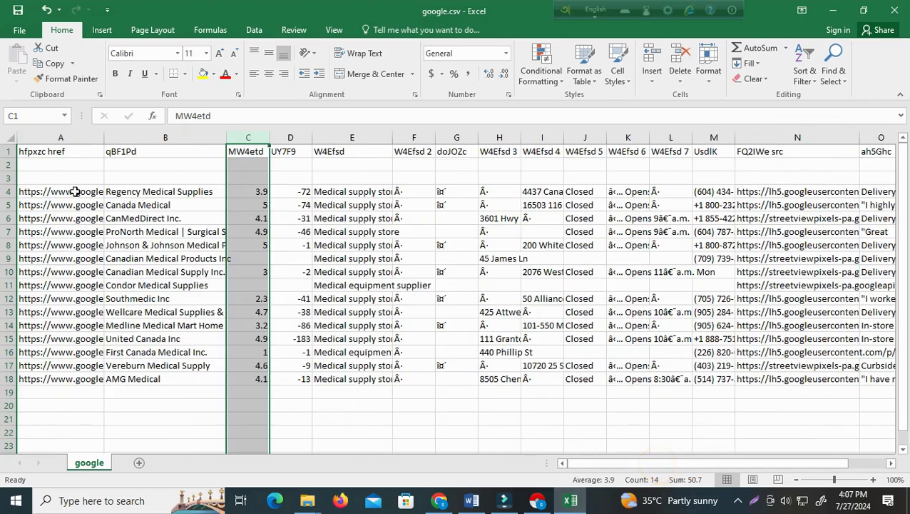
Delete the hfpxzc href link column and the columns from MW4etd through W4Efsd 7
left_click(64, 138)
right_click(67, 142)
left_click(84, 247)
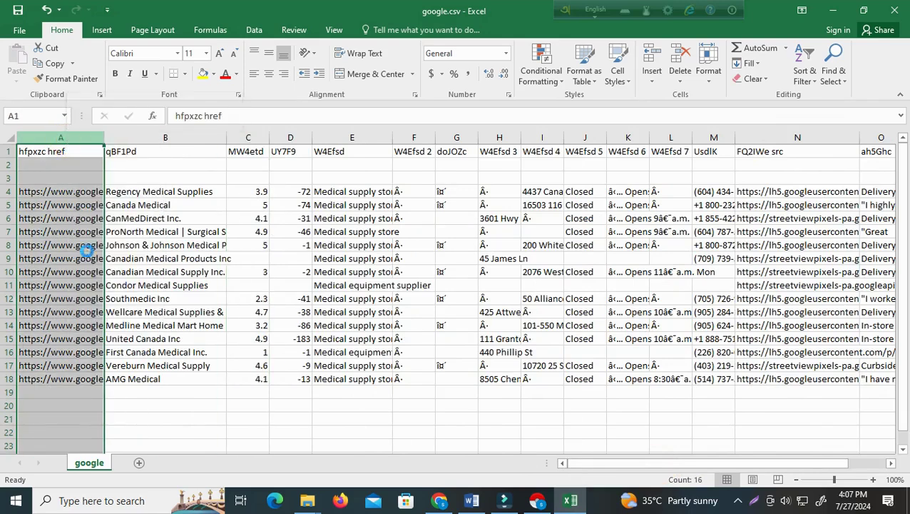
left_click_drag(160, 138, 572, 249)
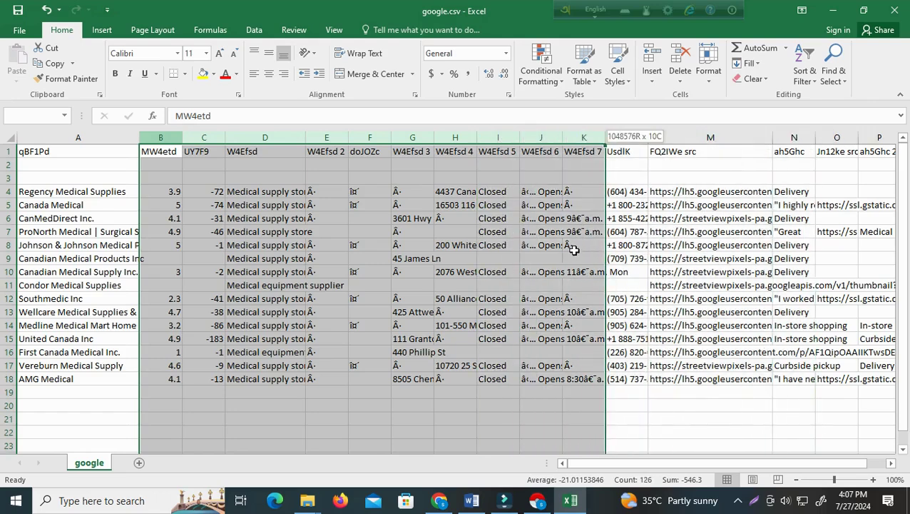
right_click(532, 253)
left_click(563, 359)
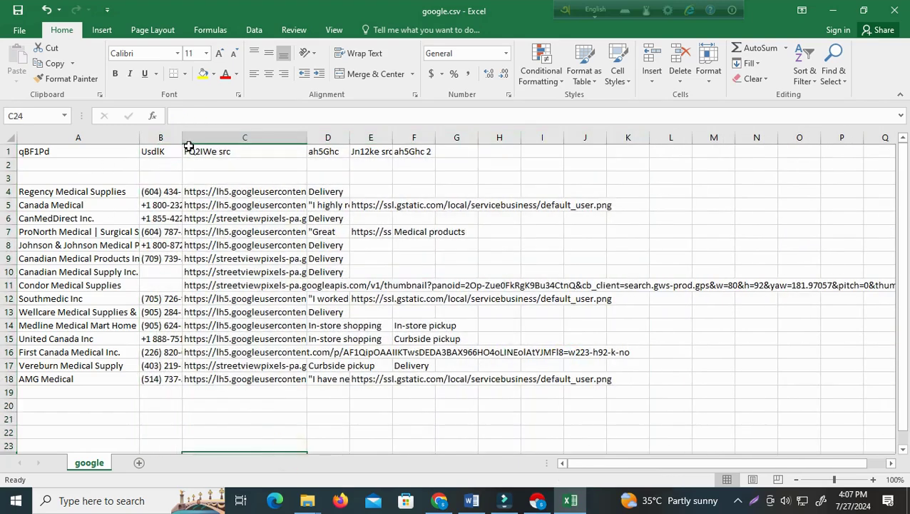
Delete the FQ2IWe src column and all data columns after it, keeping only the company names and phone numbers
left_click_drag(214, 141, 766, 228)
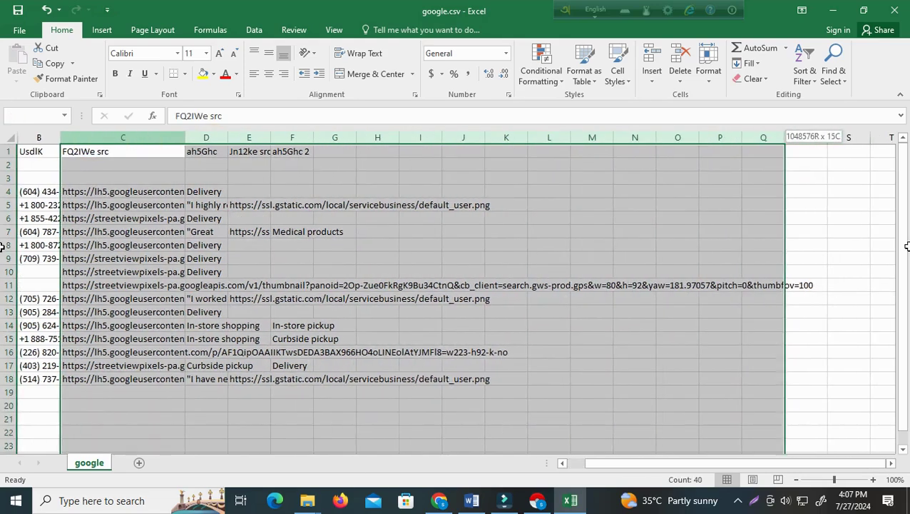
right_click(532, 247)
left_click(564, 362)
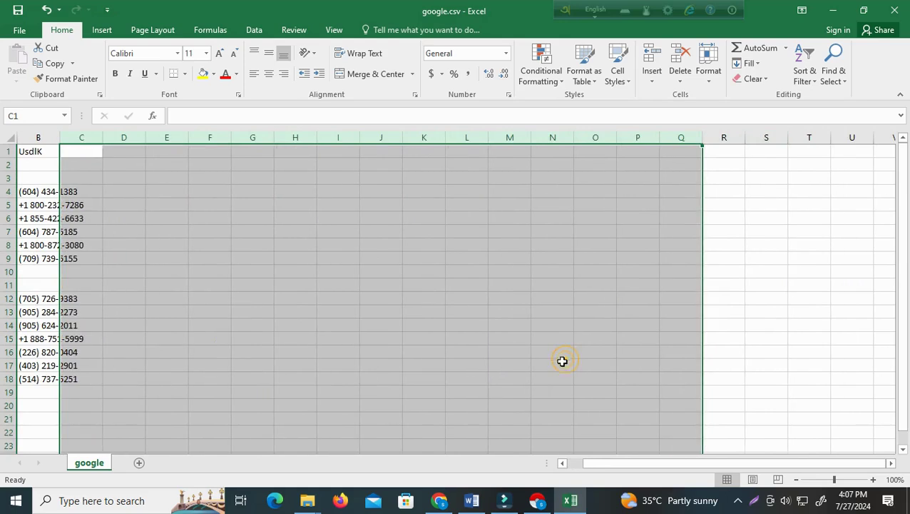
mouse_move(582, 464)
left_mouse_down()
mouse_move(552, 467)
mouse_move(599, 467)
left_mouse_up()
left_click(331, 391)
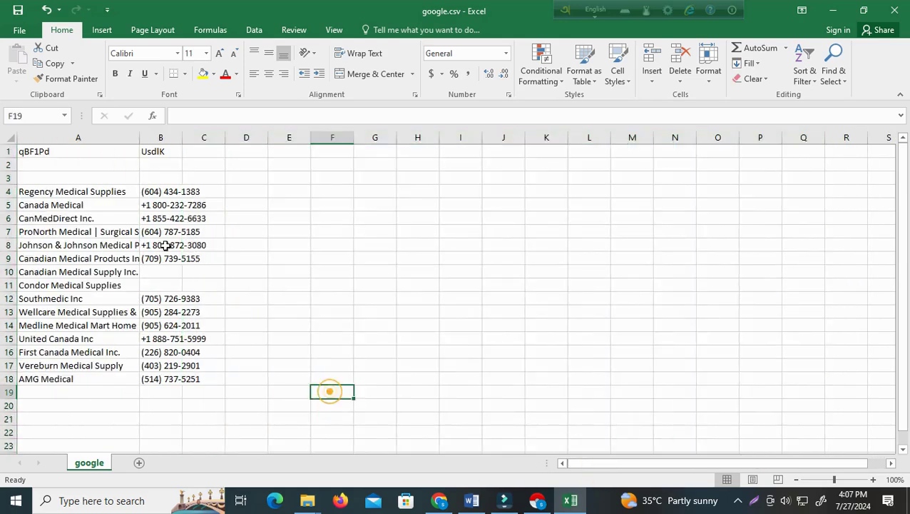
Fit column A to the width of the company names and change its header to Business Name
double_click(140, 137)
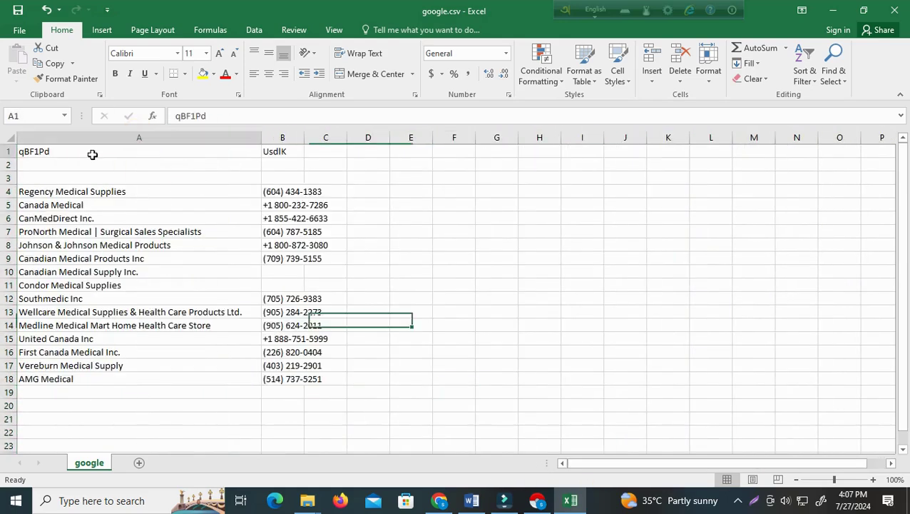
double_click(91, 153)
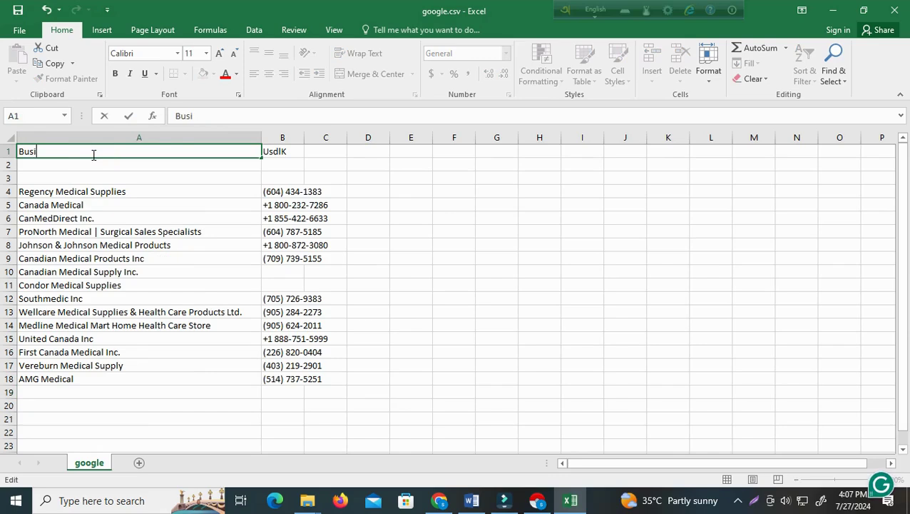
type("Name")
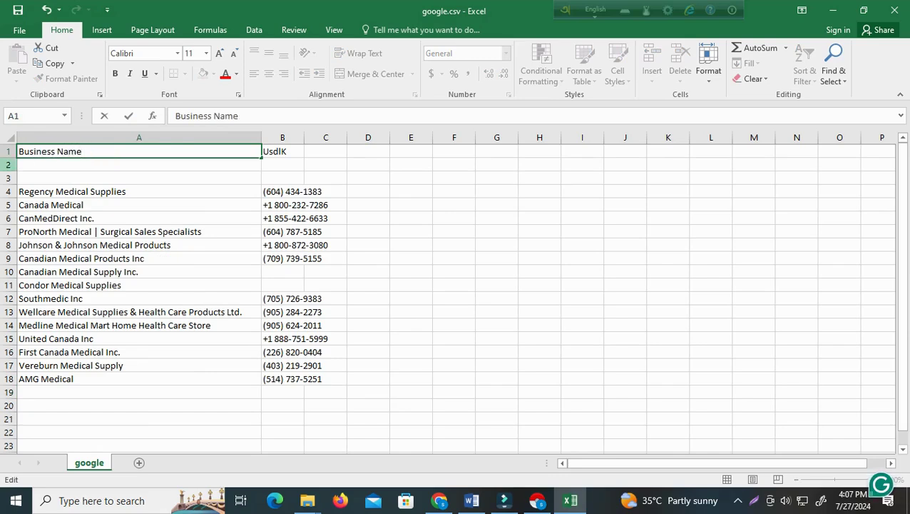
Delete the empty rows 2 and 3 between the header row and the first company
left_click_drag(9, 165, 18, 177)
right_click(18, 174)
left_click(44, 284)
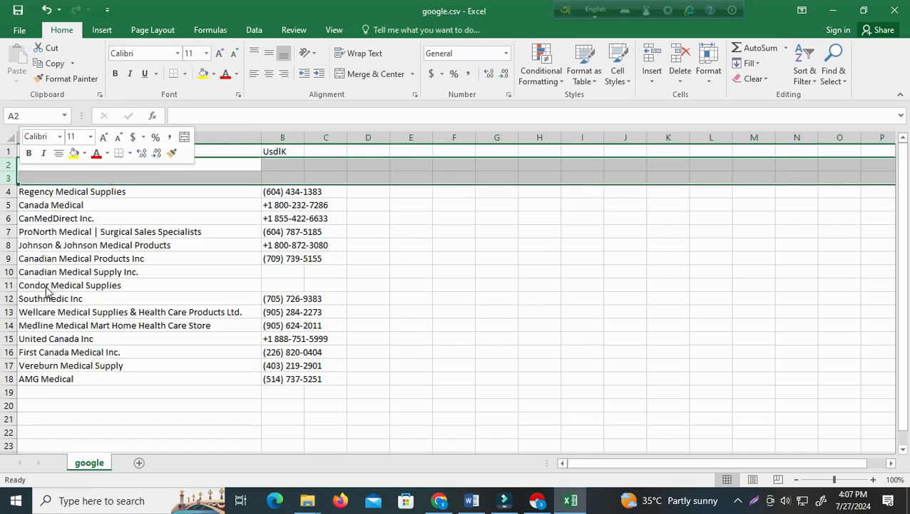
left_click(176, 315)
left_click(289, 152)
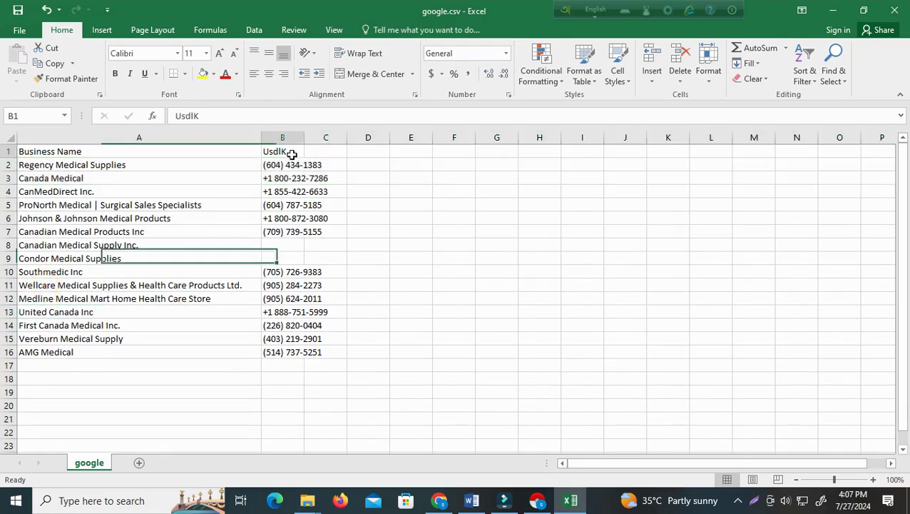
left_click(253, 138)
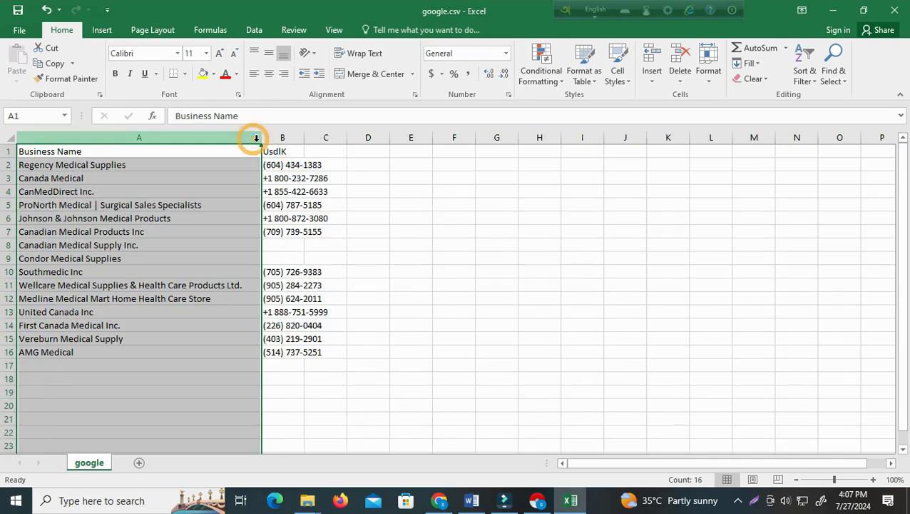
right_click(257, 145)
left_click(288, 235)
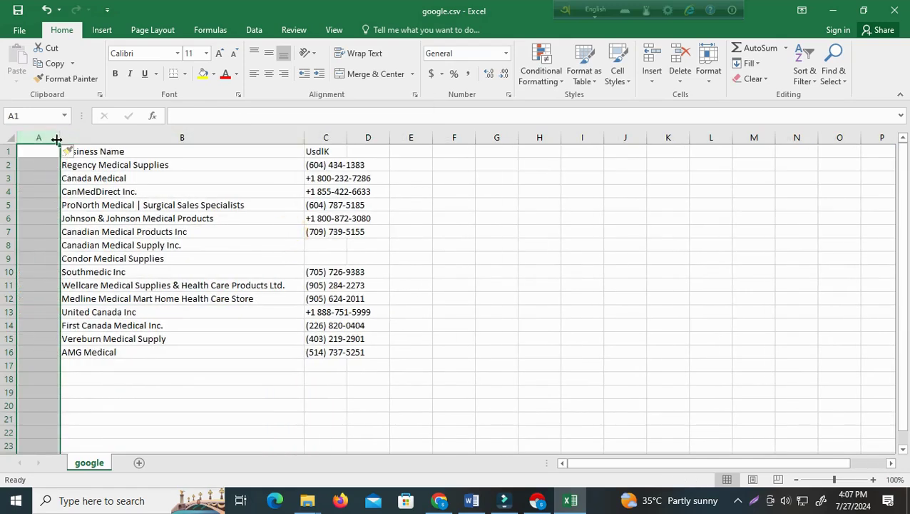
right_click(56, 139)
left_click(78, 248)
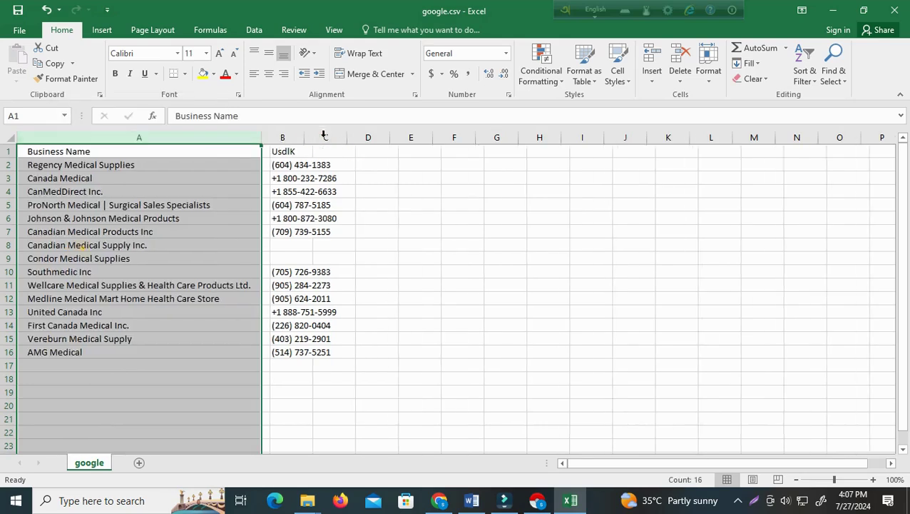
Insert a new column between the business names and the phone numbers and give it the header Website
left_click(276, 137)
right_click(285, 139)
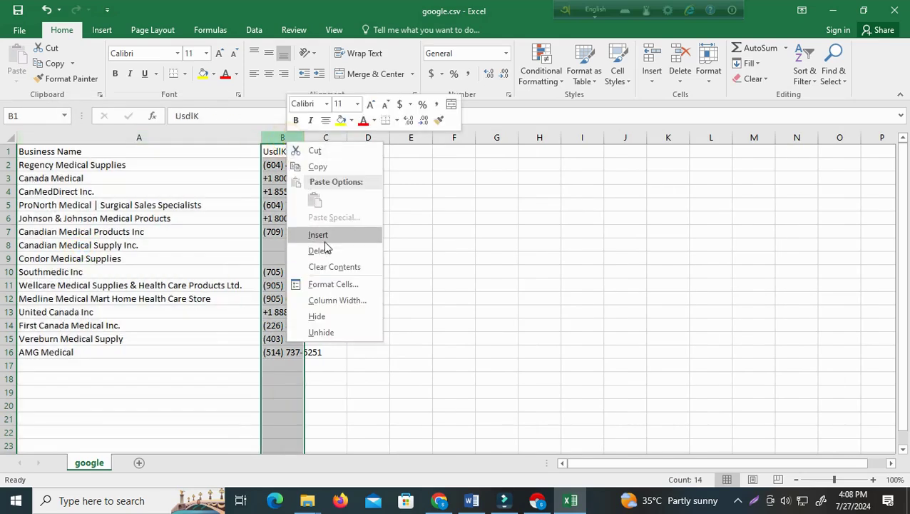
left_click(325, 235)
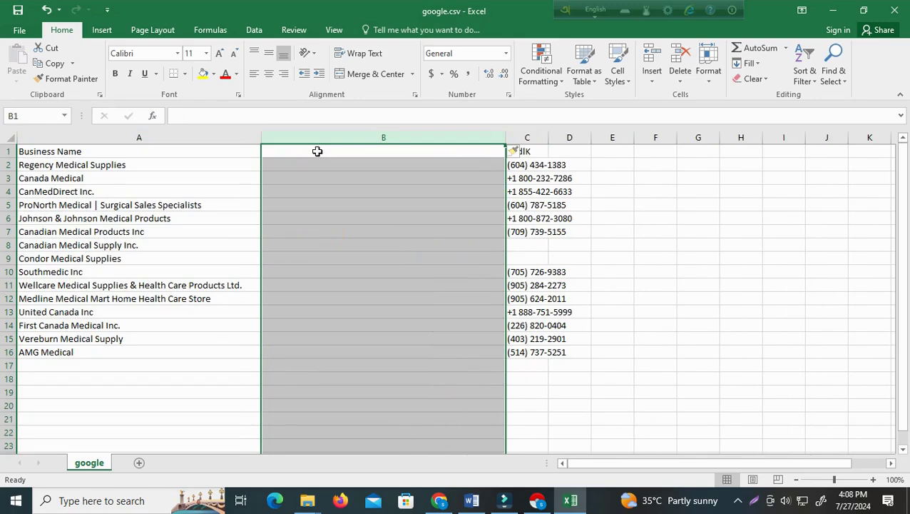
left_click(318, 151)
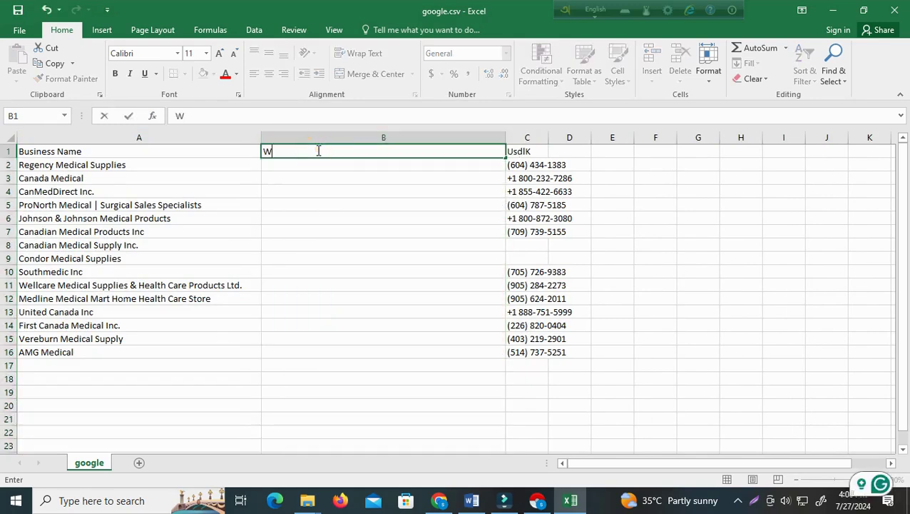
type("Website")
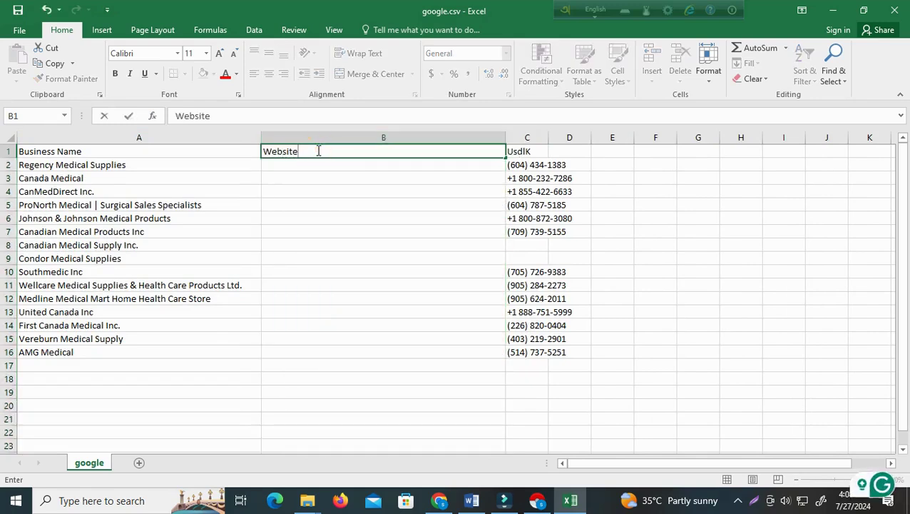
Widen column C to fit the phone numbers and enter the header Email in cell D1
left_click(545, 138)
left_click_drag(552, 137, 635, 137)
left_click(648, 150)
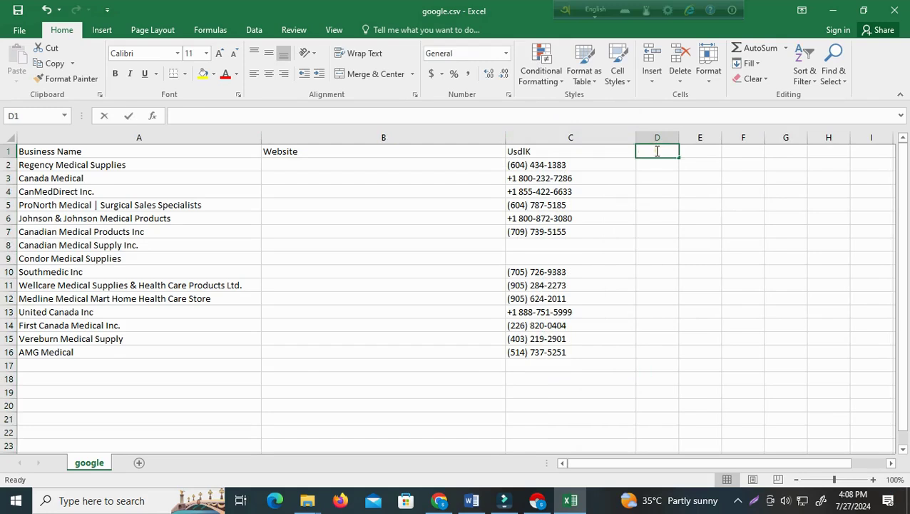
double_click(657, 151)
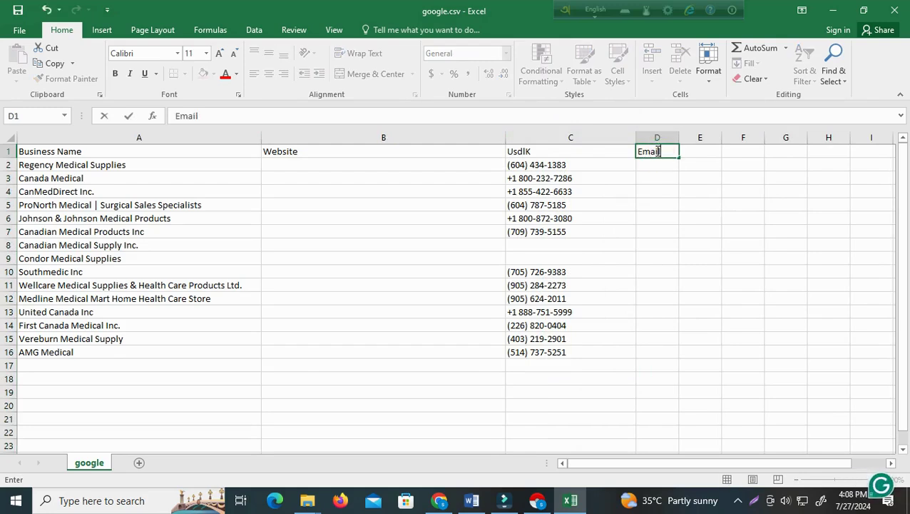
Copy the business name Regency Medical Supplies from A2 and search Google for it in a new Chrome tab
left_click(106, 164)
right_click(107, 164)
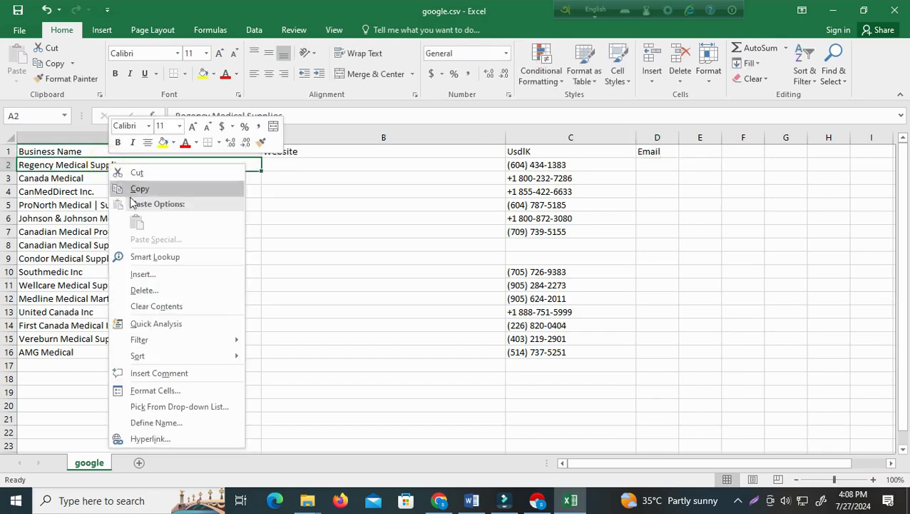
left_click(146, 187)
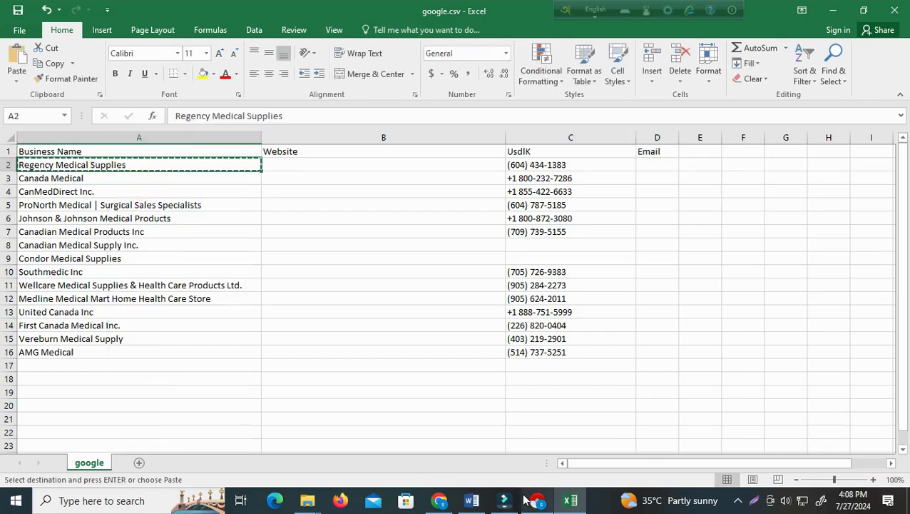
left_click(439, 500)
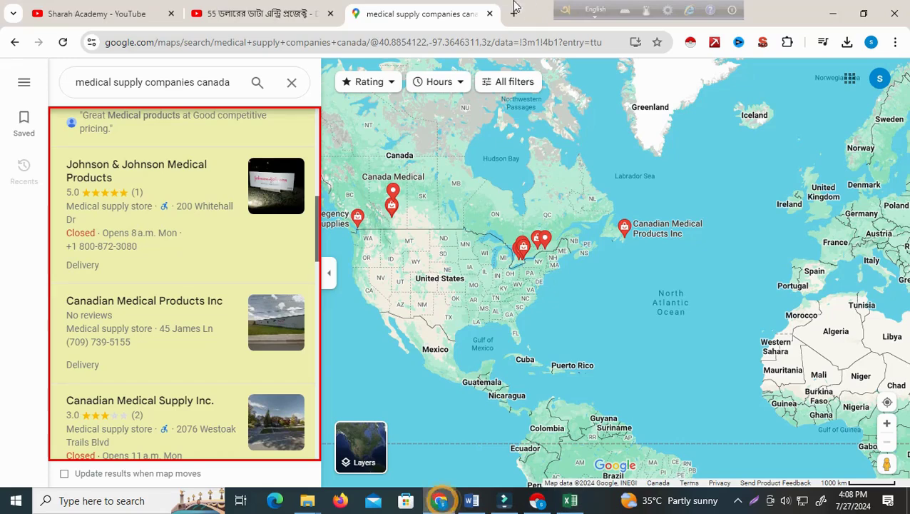
left_click(511, 16)
right_click(343, 44)
left_click(390, 172)
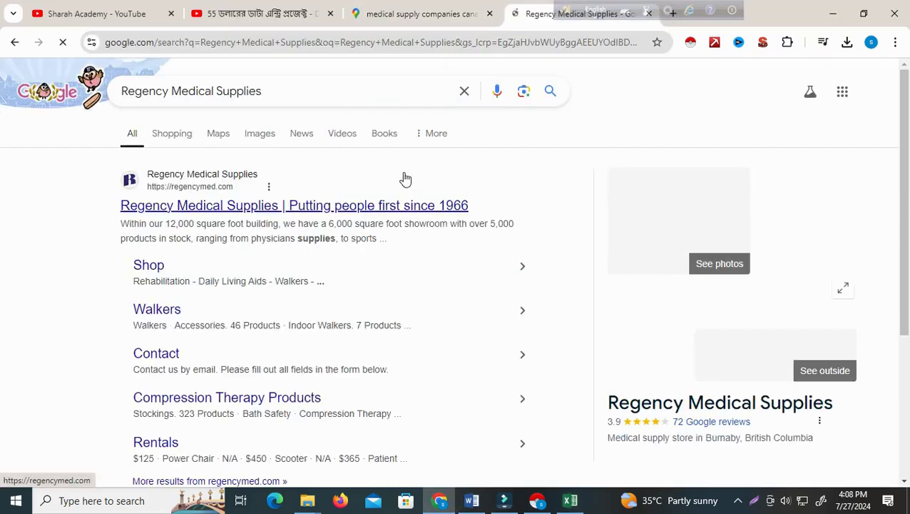
left_click(298, 211)
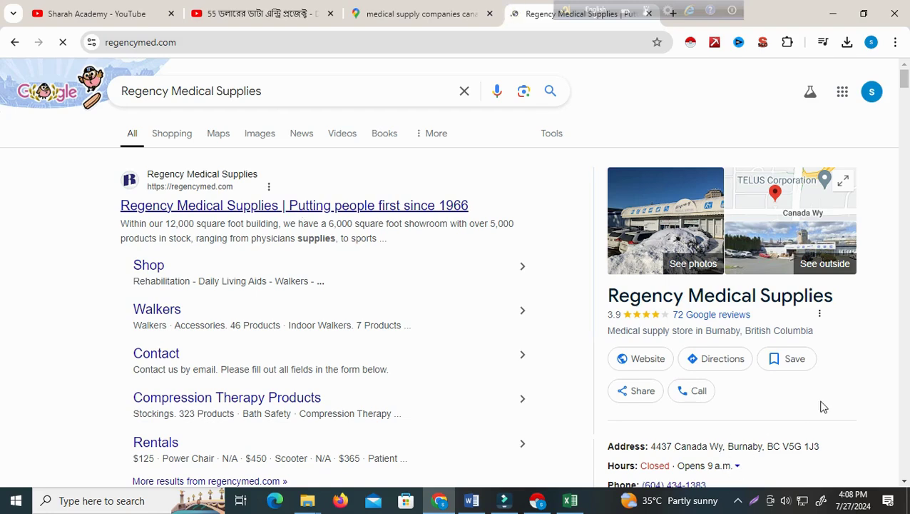
left_click(427, 14)
left_click(528, 13)
left_click(11, 44)
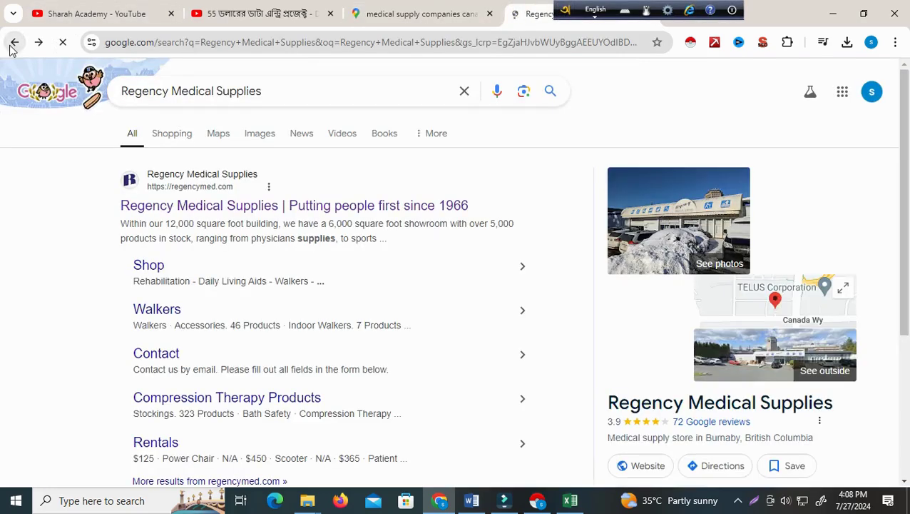
Copy the website link from the company's Google business profile and paste it into cell B2 of the Excel sheet
scroll(670, 407, "down", 3)
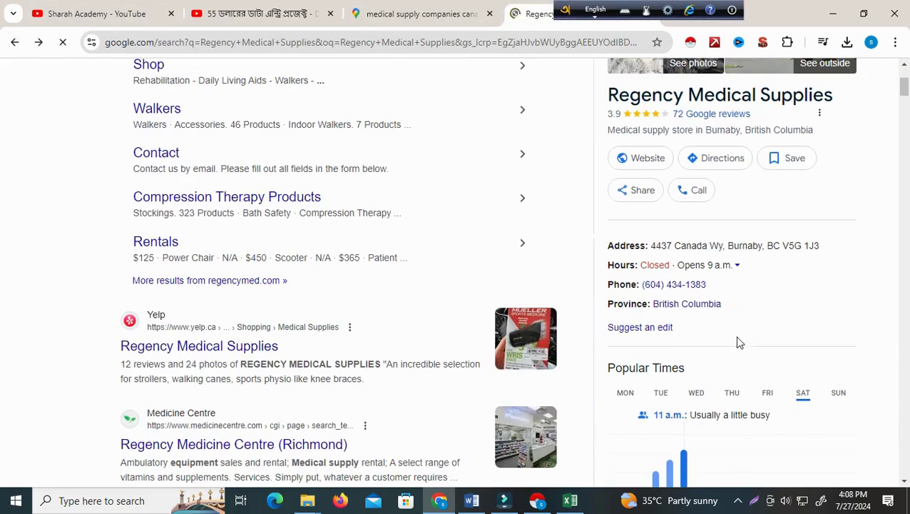
right_click(645, 161)
left_click(688, 275)
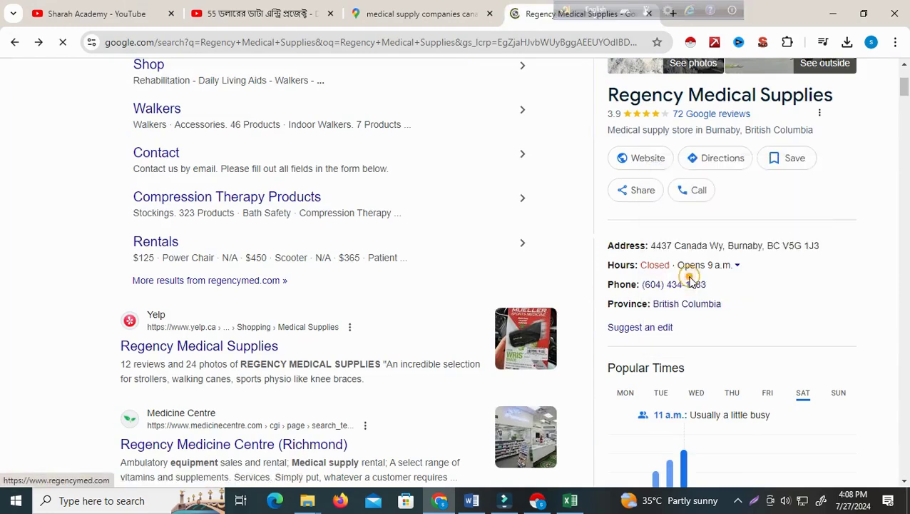
left_click(570, 500)
left_click(295, 163)
right_click(294, 163)
left_click(307, 217)
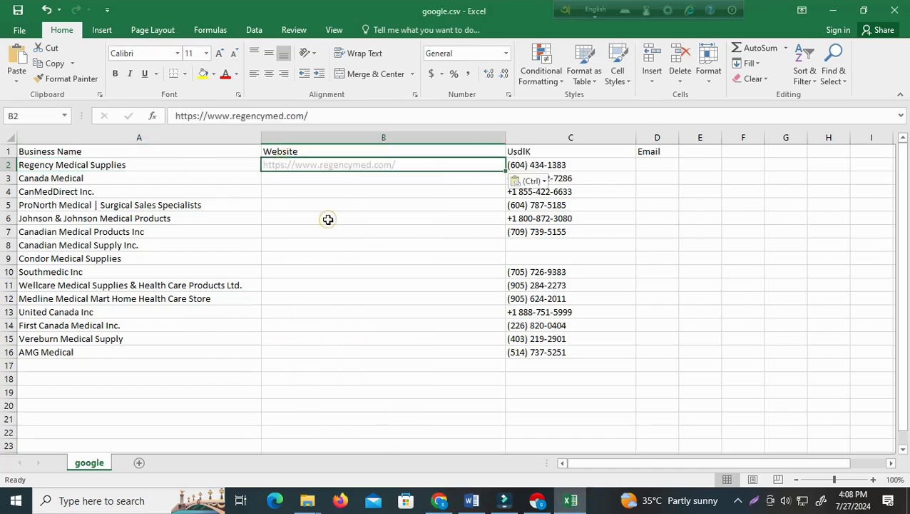
Switch back to Chrome and open the Regency Medical Supplies website from the first search result in a new tab
left_click(440, 501)
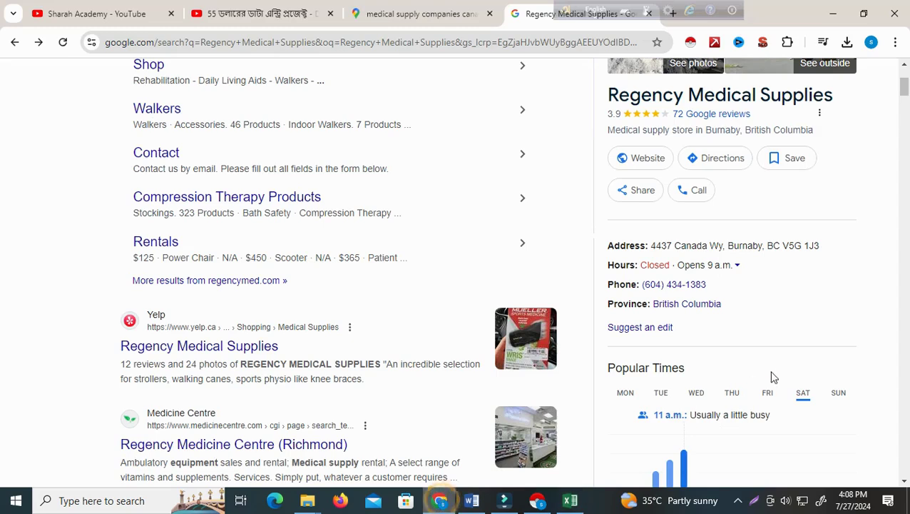
scroll(646, 335, "up", 3)
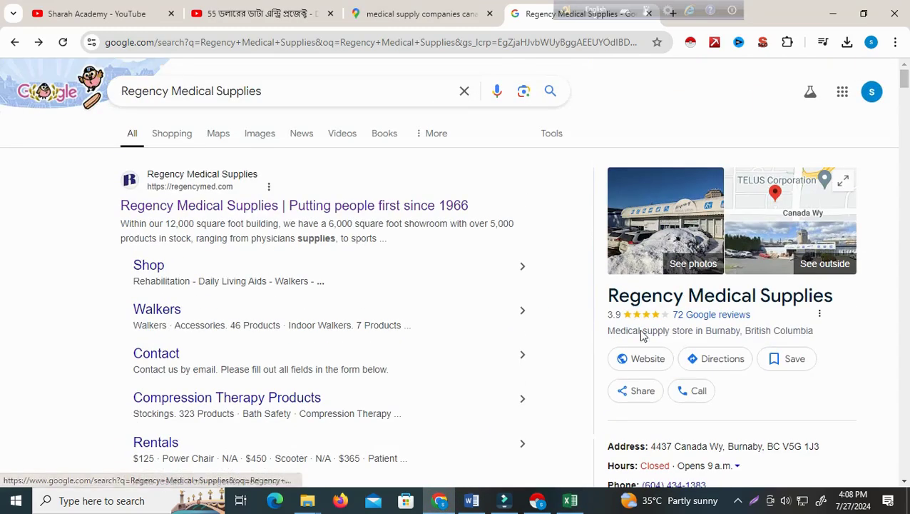
right_click(309, 213)
left_click(337, 221)
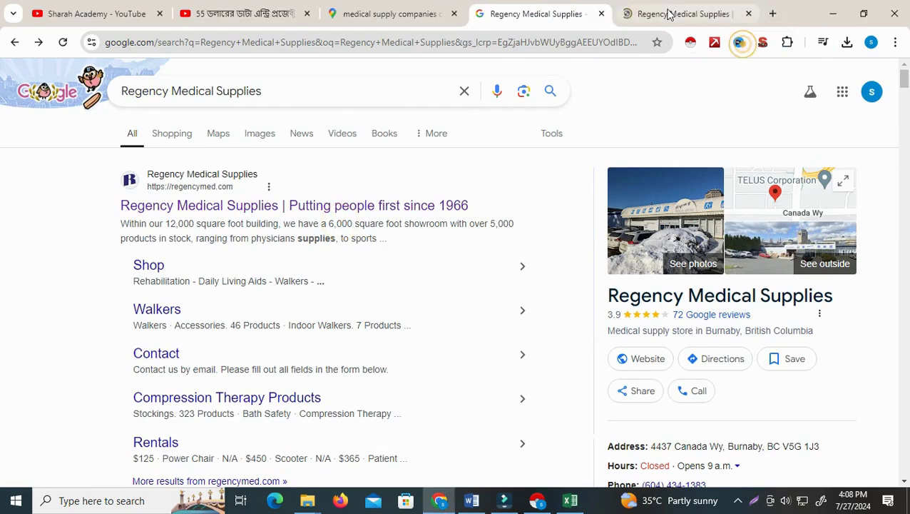
left_click(668, 14)
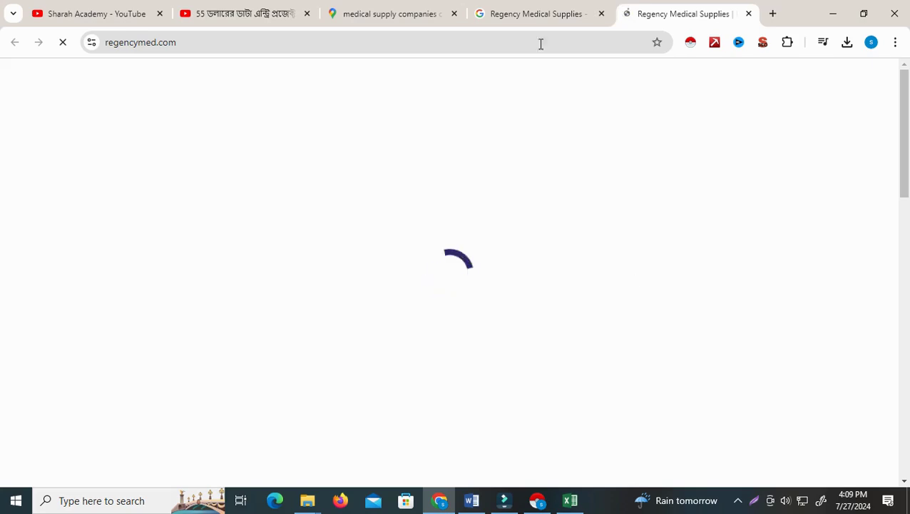
left_click(546, 8)
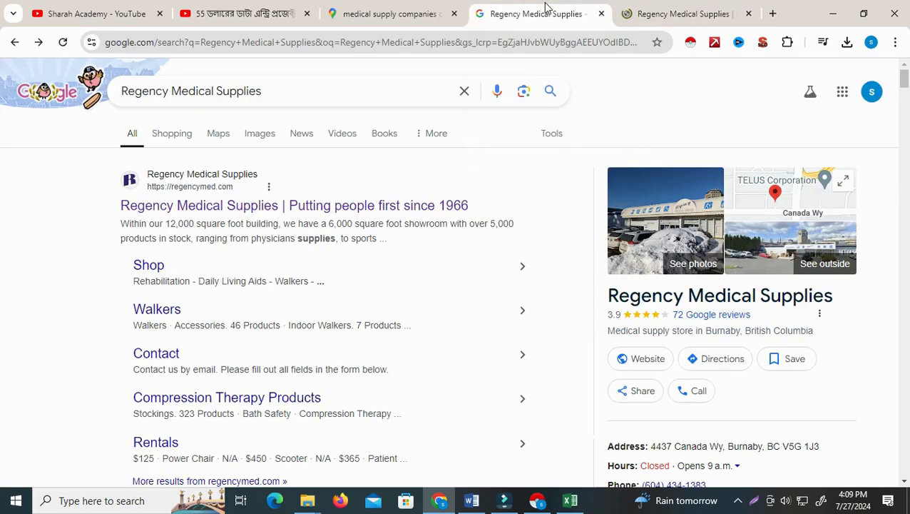
left_click(678, 17)
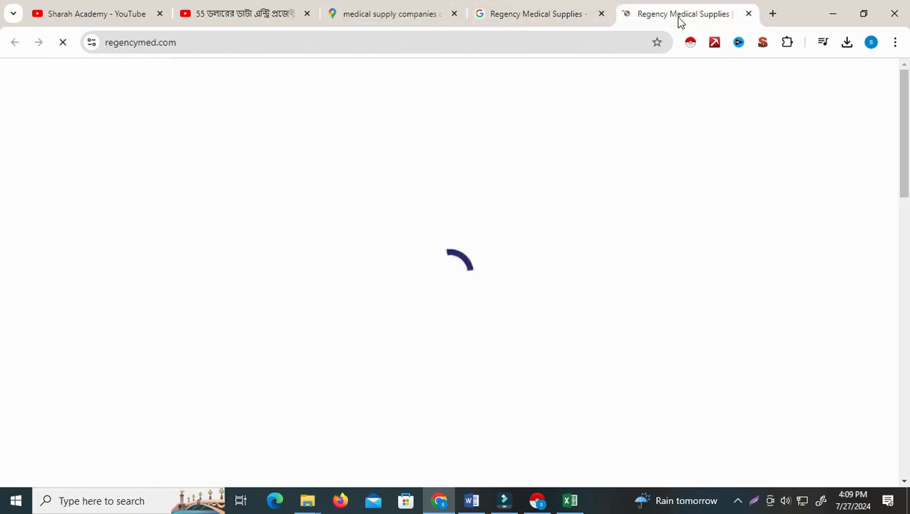
left_click(131, 8)
left_click(370, 12)
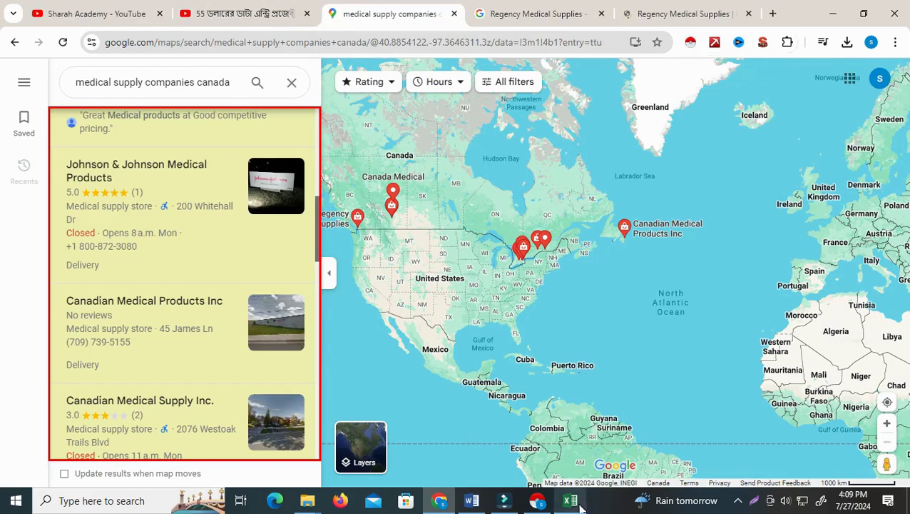
mouse_move(574, 506)
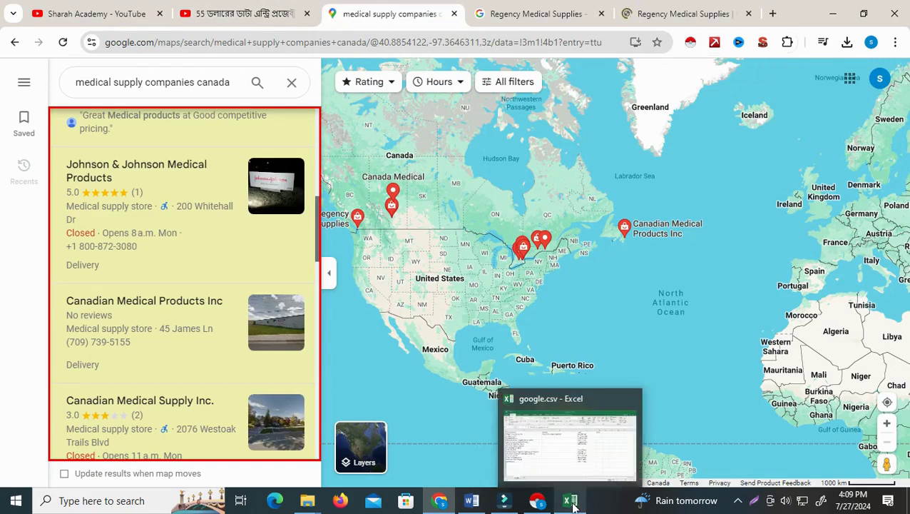
left_click(571, 503)
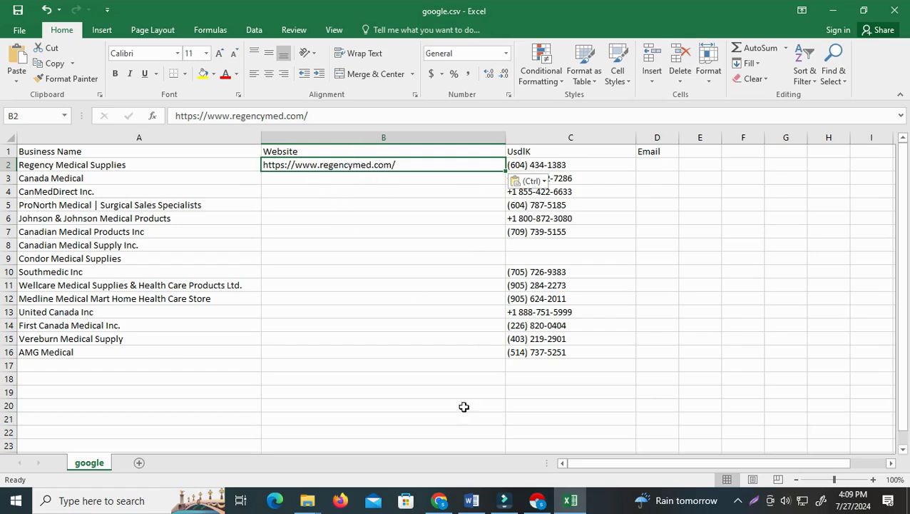
Return to the Regency Medical Supplies website in Chrome and look through its home page down to the footer for contact details
mouse_move(440, 505)
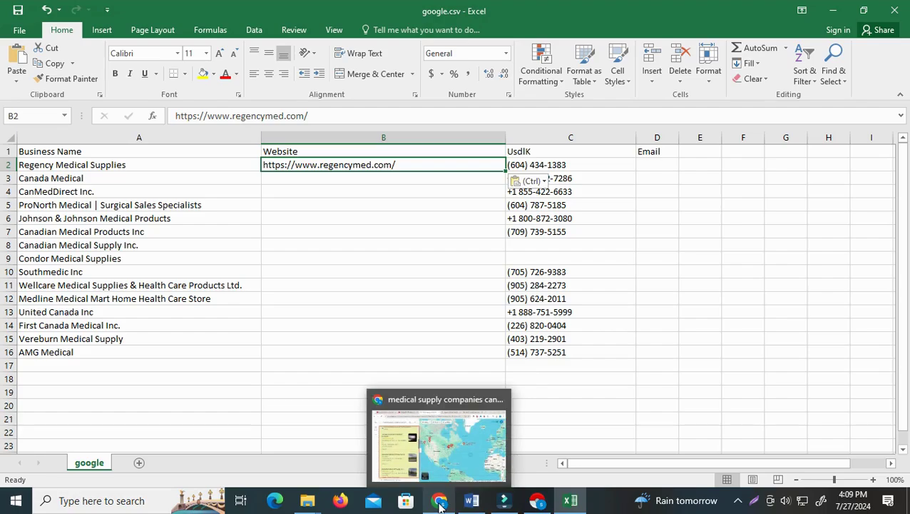
left_click(438, 442)
left_click(552, 10)
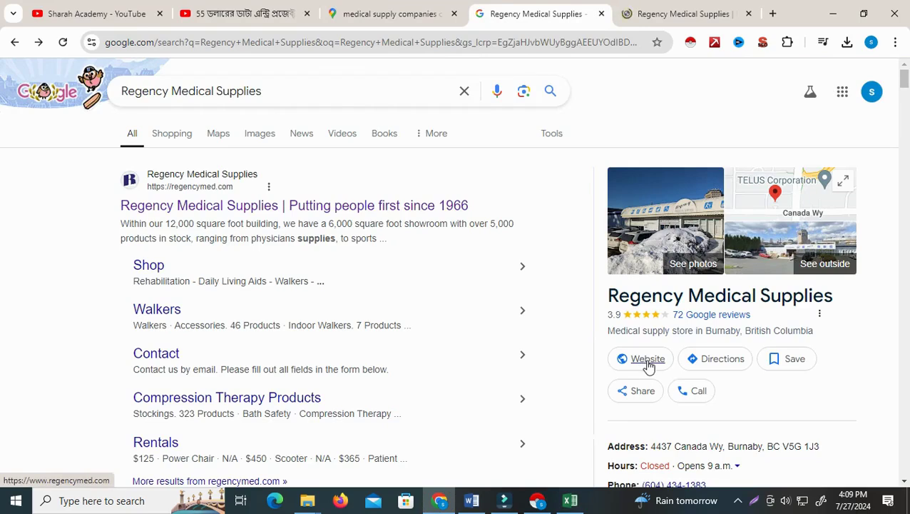
left_click(674, 12)
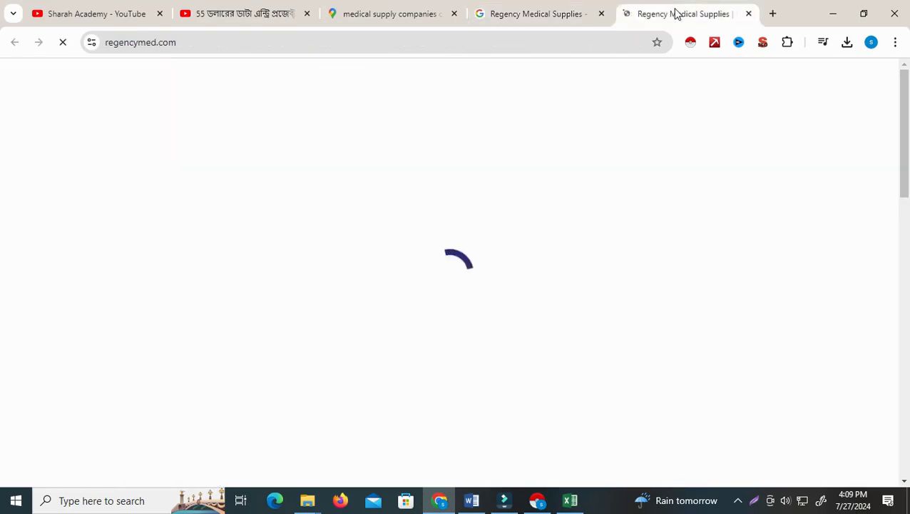
left_click(526, 14)
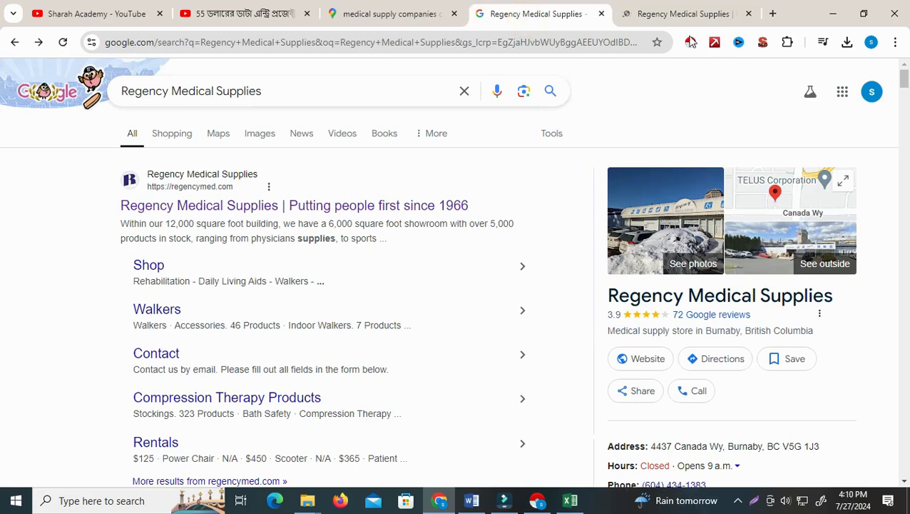
left_click(681, 13)
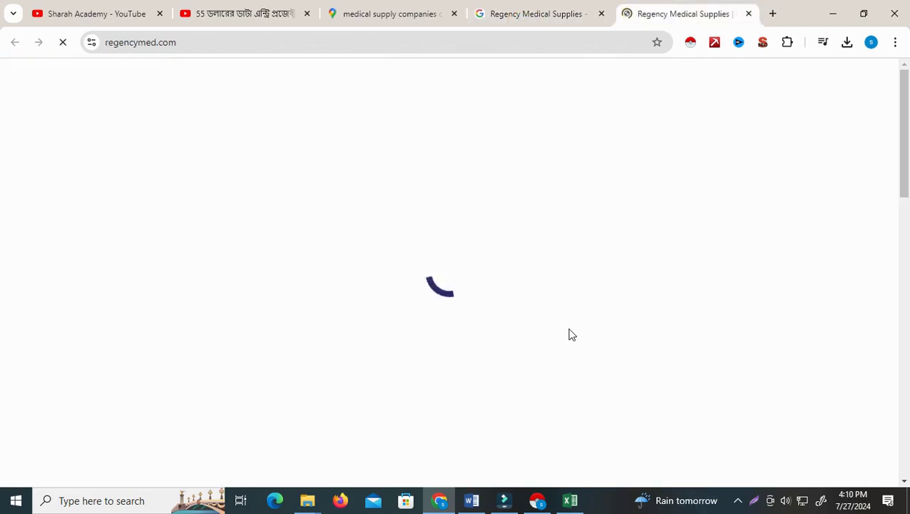
scroll(572, 335, "down", 10)
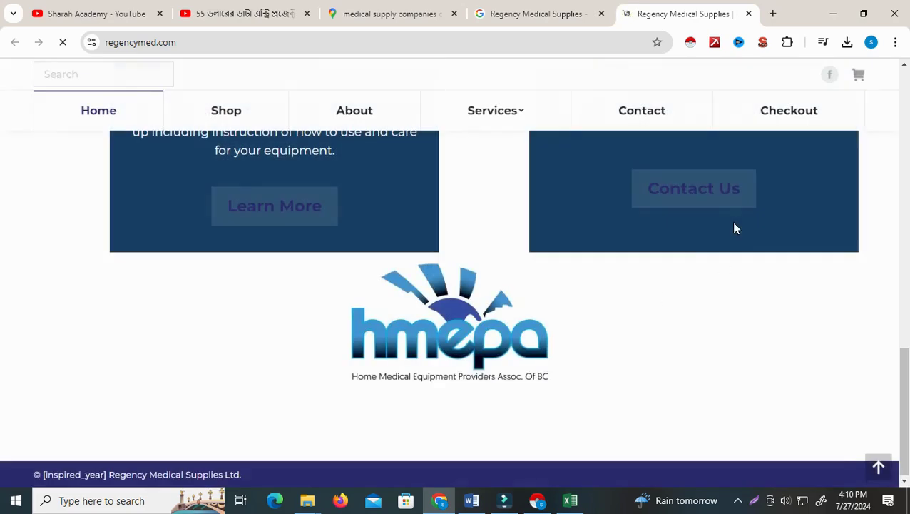
Look through the Regency Medical Supplies home page for an email address, and open the site's Contact page
scroll(657, 303, "up", 5)
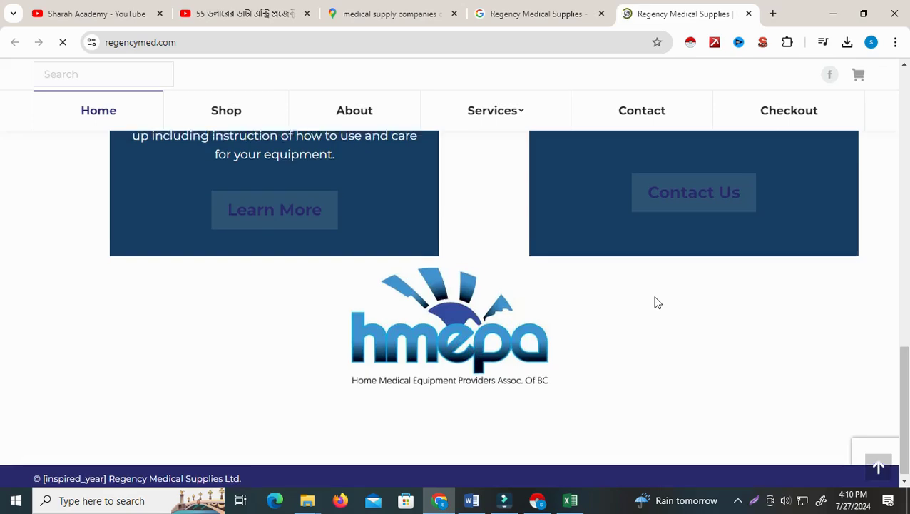
scroll(657, 302, "up", 5)
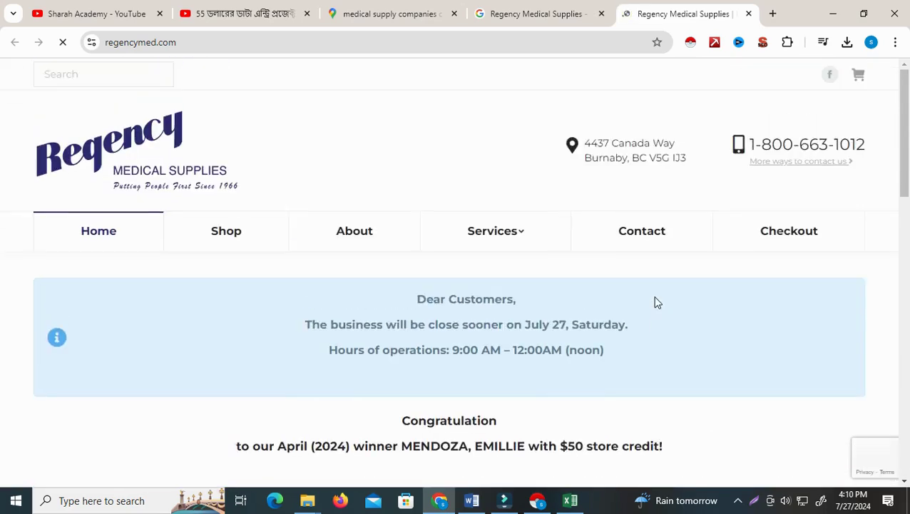
scroll(656, 298, "down", 5)
scroll(658, 295, "up", 5)
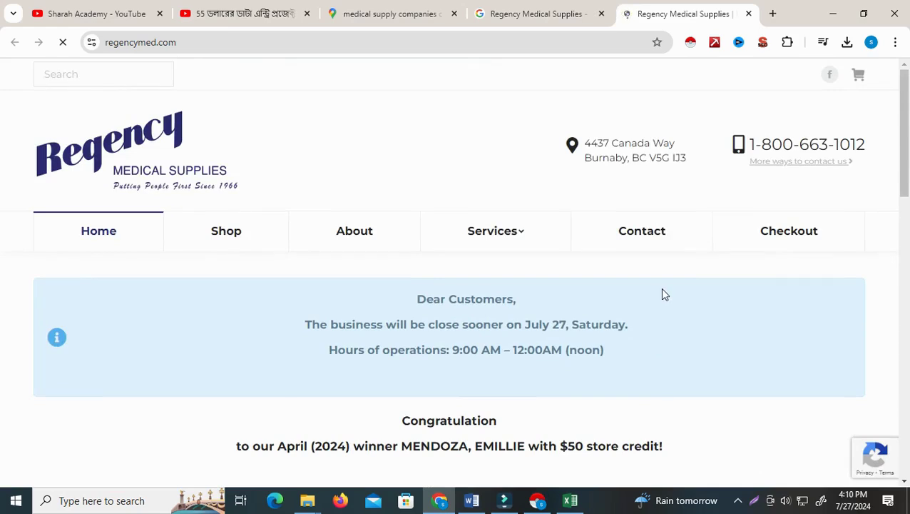
scroll(666, 396, "down", 10)
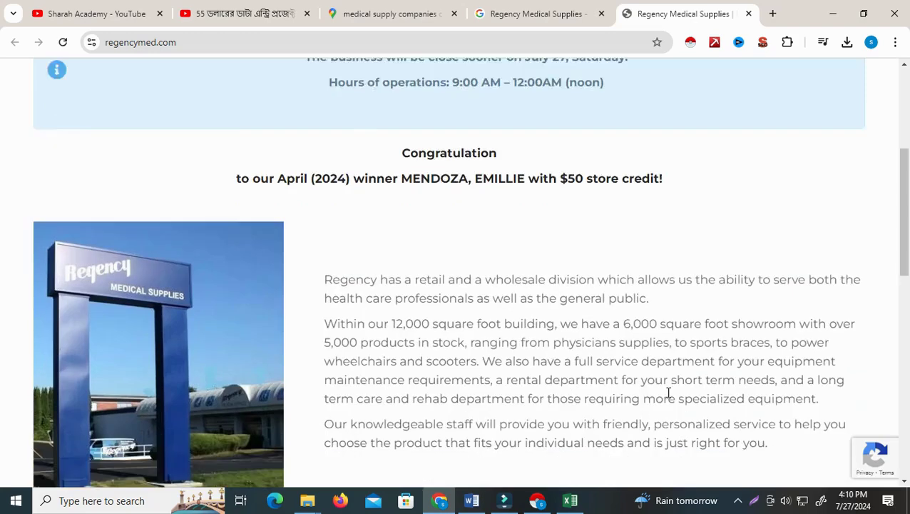
scroll(668, 397, "down", 4)
scroll(667, 396, "up", 10)
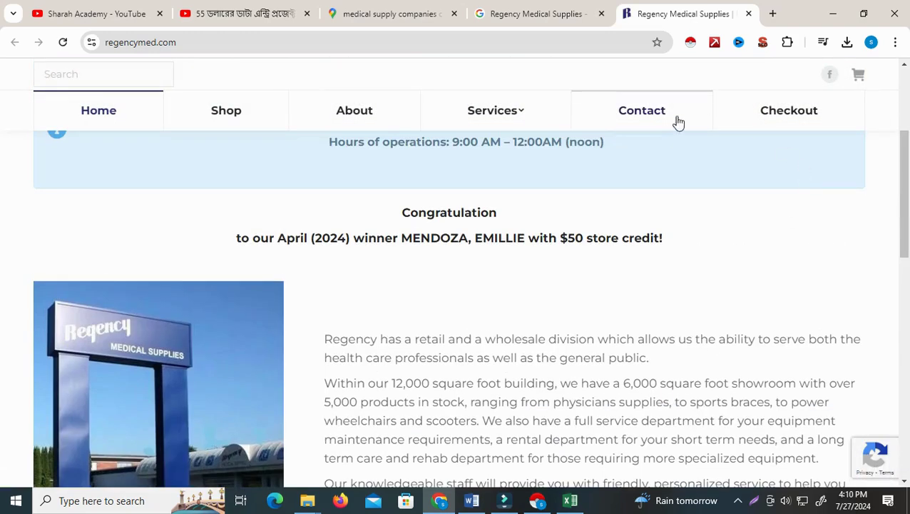
left_click(652, 117)
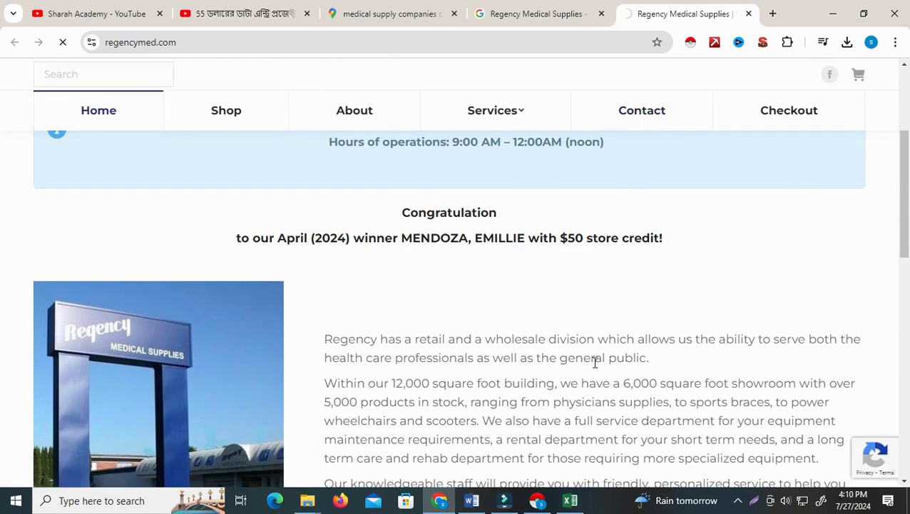
scroll(592, 364, "down", 9)
scroll(595, 367, "down", 1)
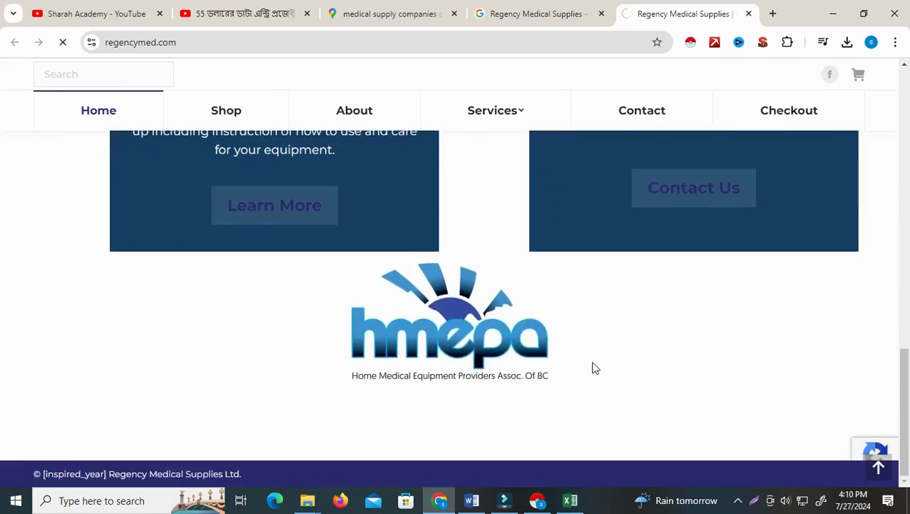
scroll(595, 367, "up", 10)
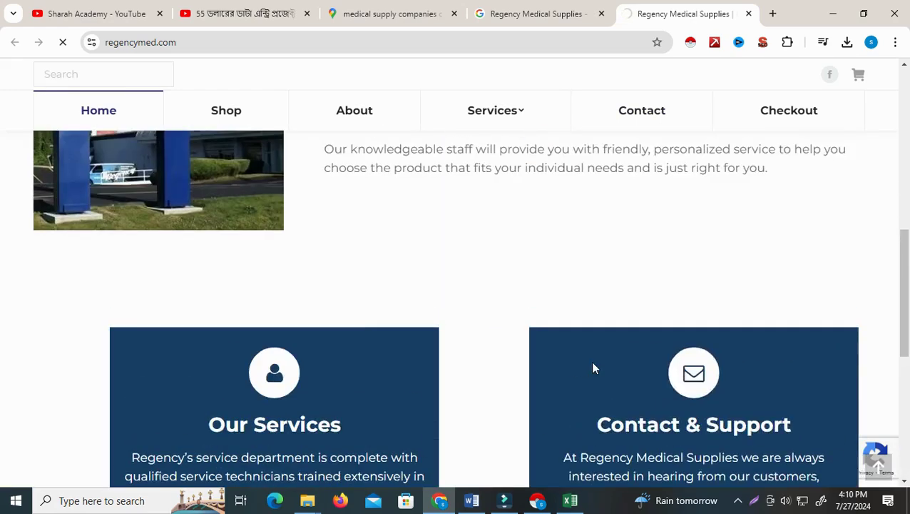
scroll(677, 200, "up", 2)
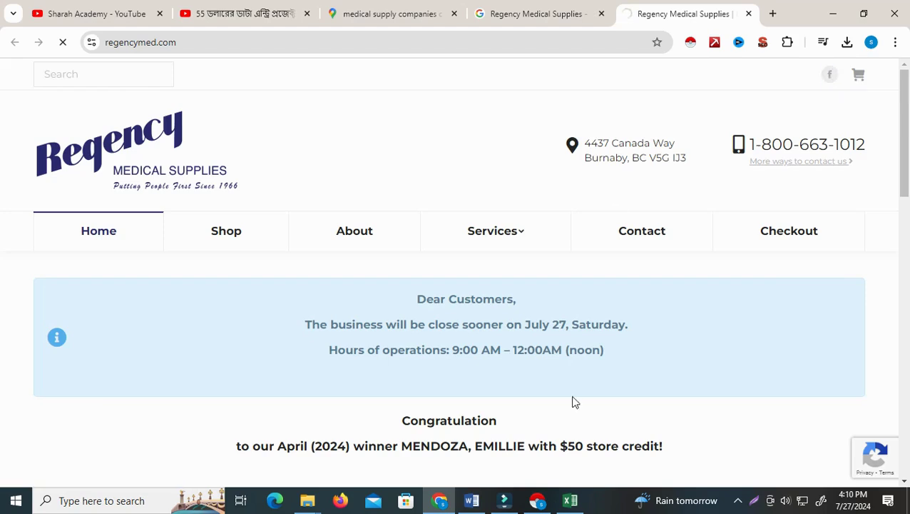
scroll(474, 345, "down", 4)
scroll(474, 345, "up", 4)
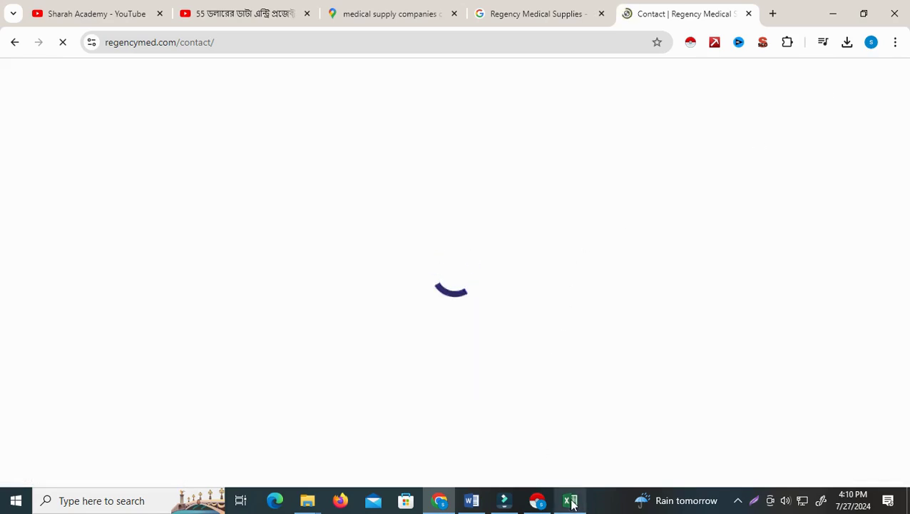
Check the lead requirements in the Word document, and delete rows 8 and 9, the companies without phone numbers, from the Excel sheet
left_click(472, 500)
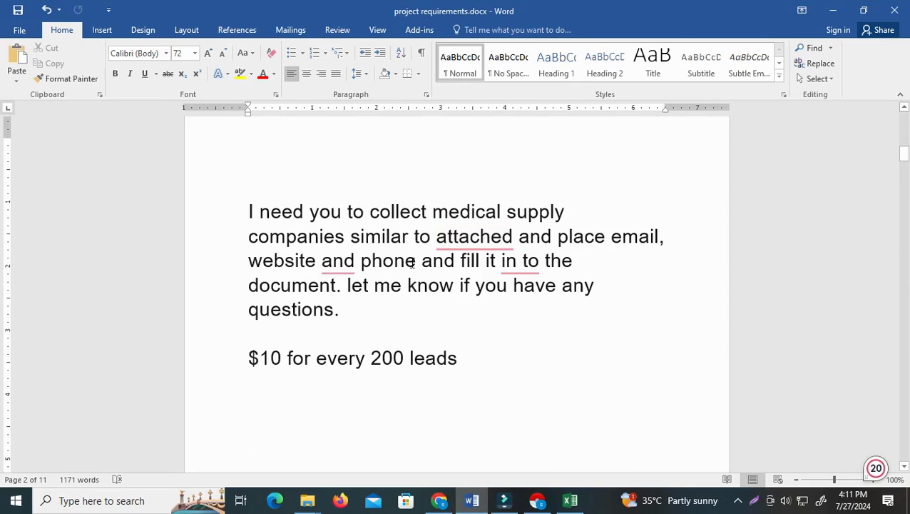
left_click(570, 502)
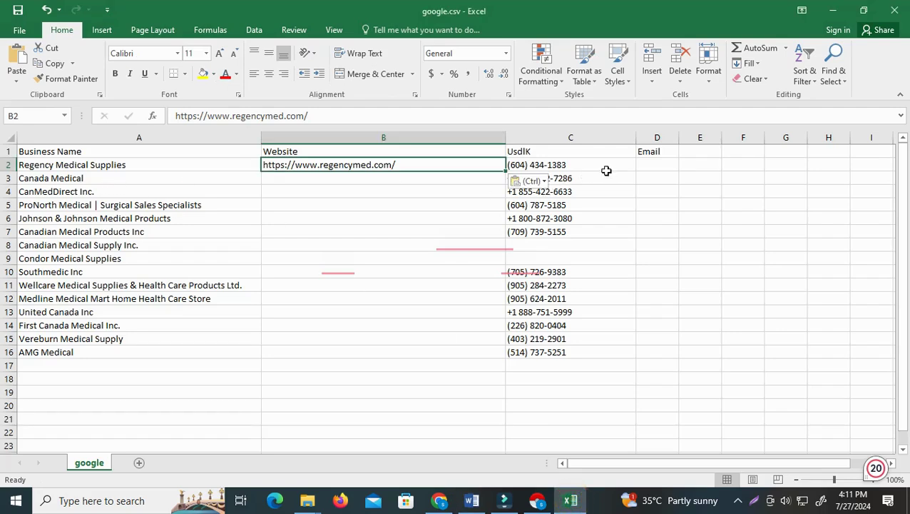
left_click(537, 246)
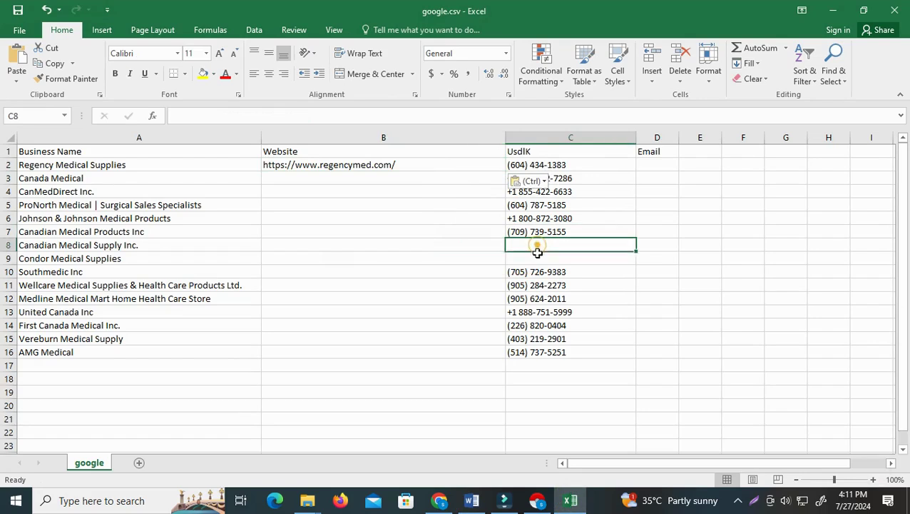
left_click_drag(537, 252, 538, 259)
left_click_drag(15, 250, 11, 259)
right_click(107, 261)
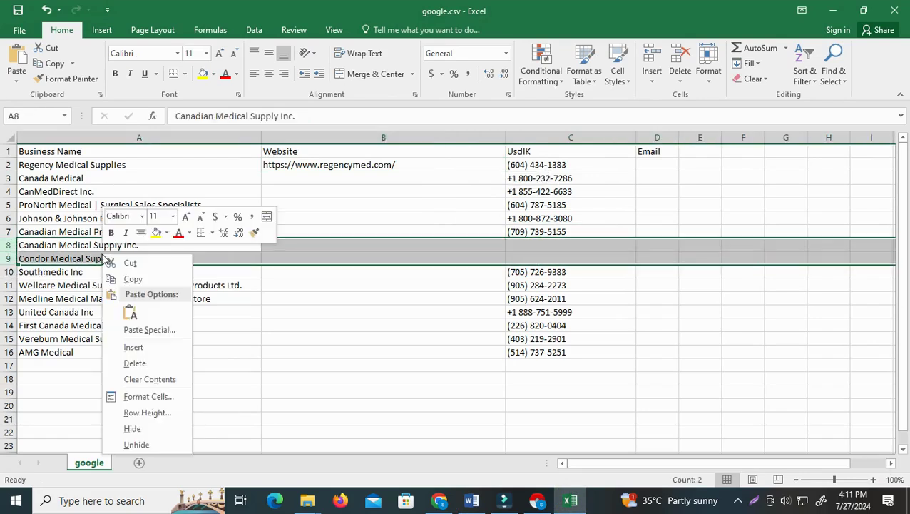
left_click(135, 362)
left_click(297, 344)
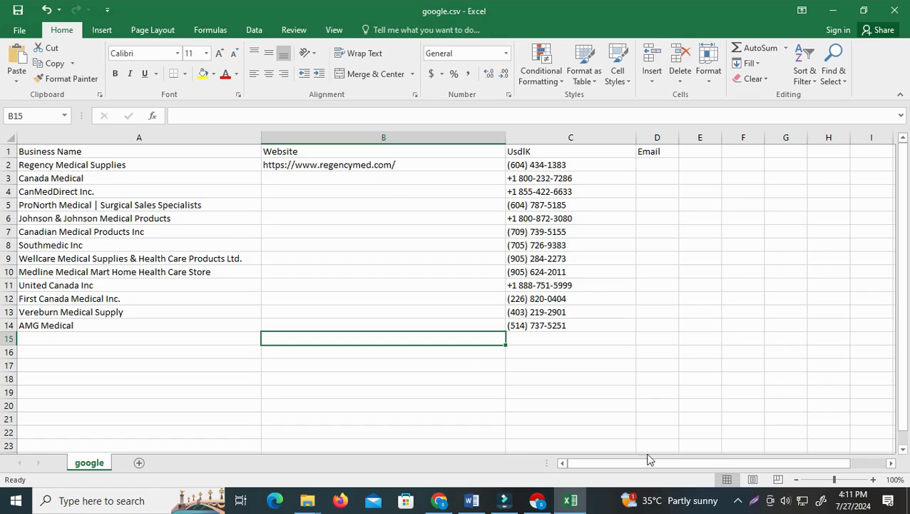
Copy the company's email address from the Regency Medical Supplies contact page in Chrome and paste it into cell D2 of the Excel sheet
left_click(439, 500)
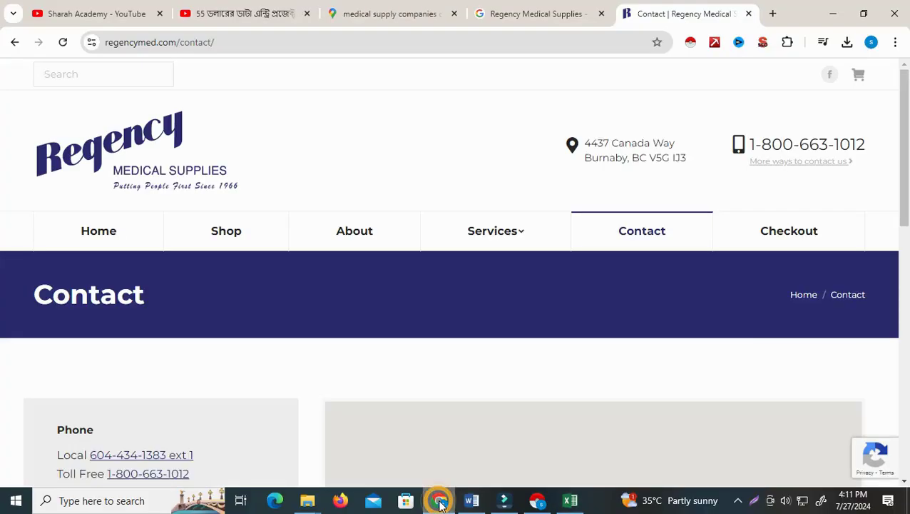
scroll(746, 338, "down", 4)
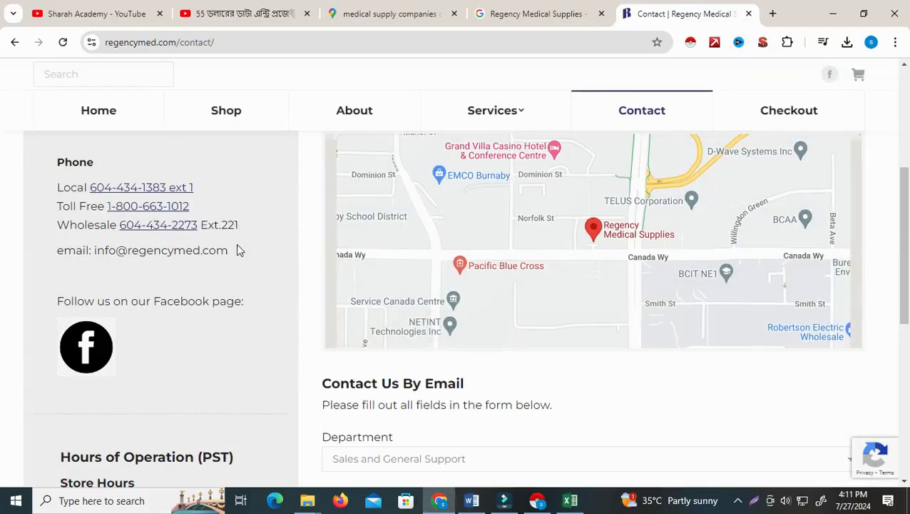
left_click_drag(94, 250, 227, 249)
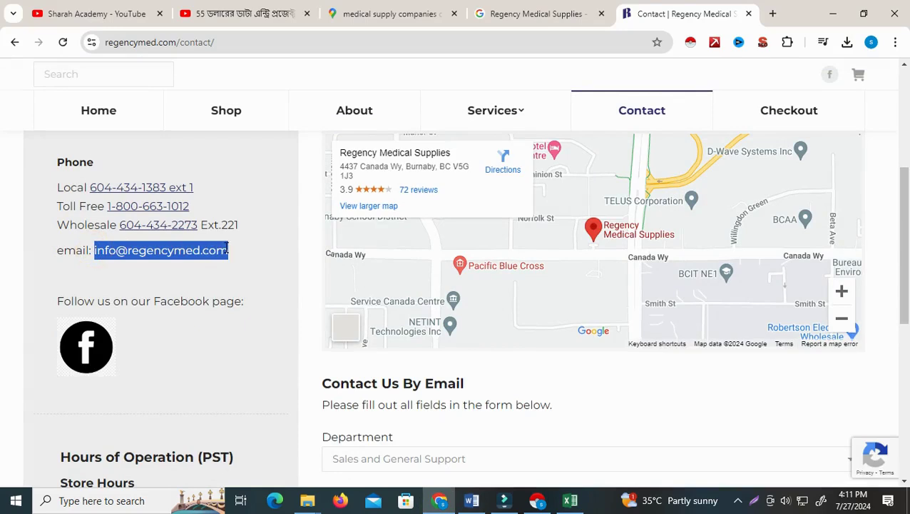
right_click(224, 251)
left_click(250, 263)
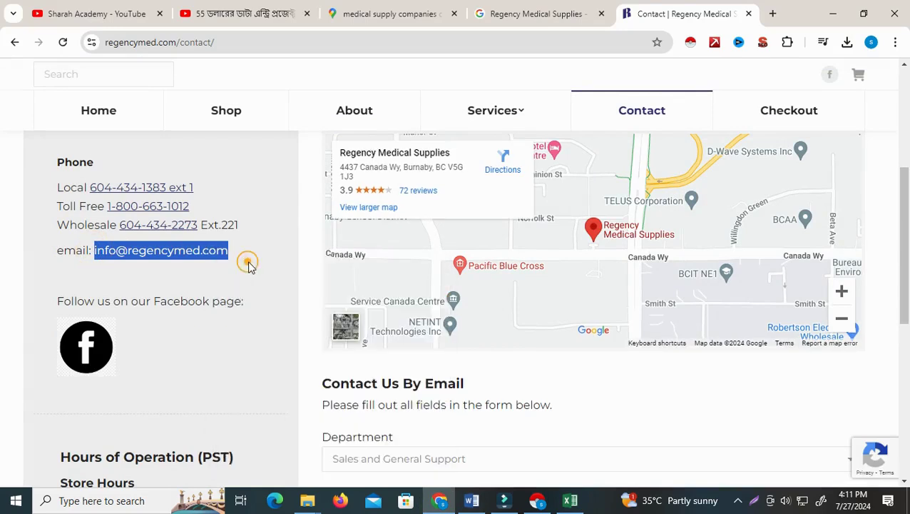
left_click(570, 503)
left_click(651, 165)
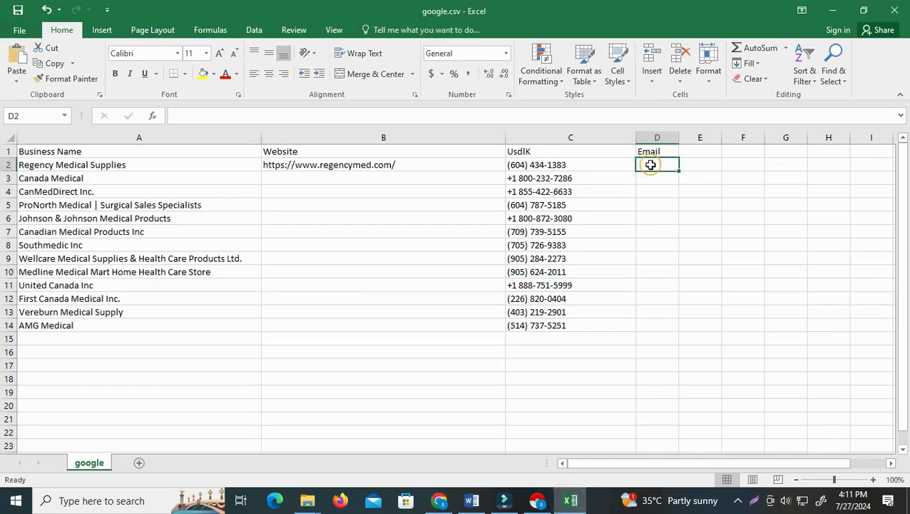
right_click(651, 164)
left_click(671, 222)
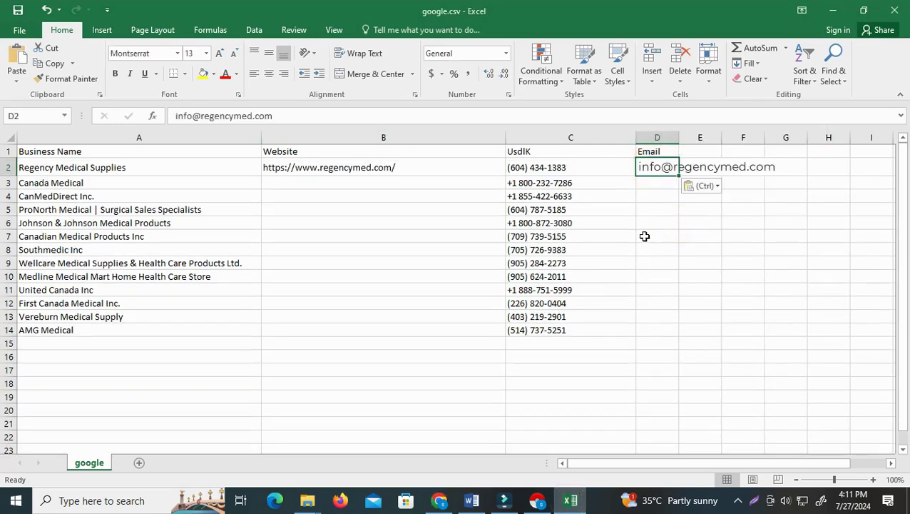
Set the font size of the Regency Medical Supplies row to 11
left_click(8, 167)
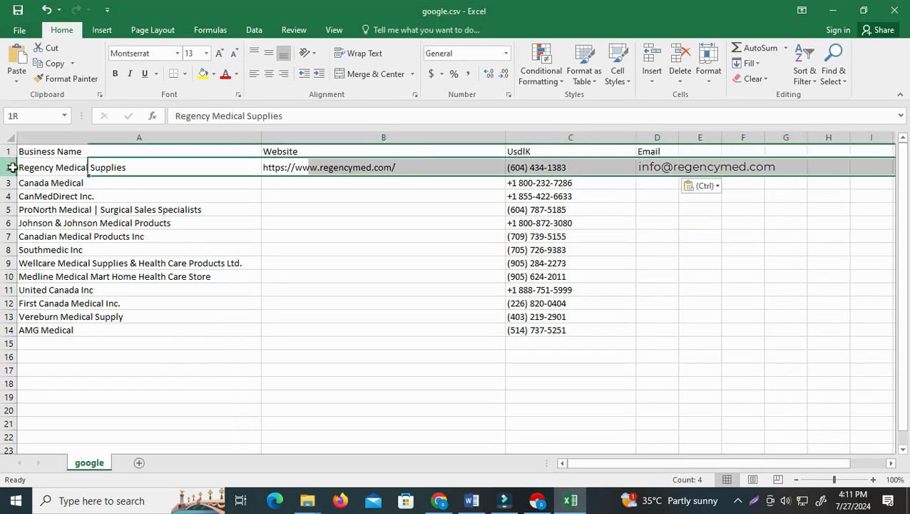
left_click(349, 55)
left_click(349, 55)
left_click(350, 55)
left_click(349, 53)
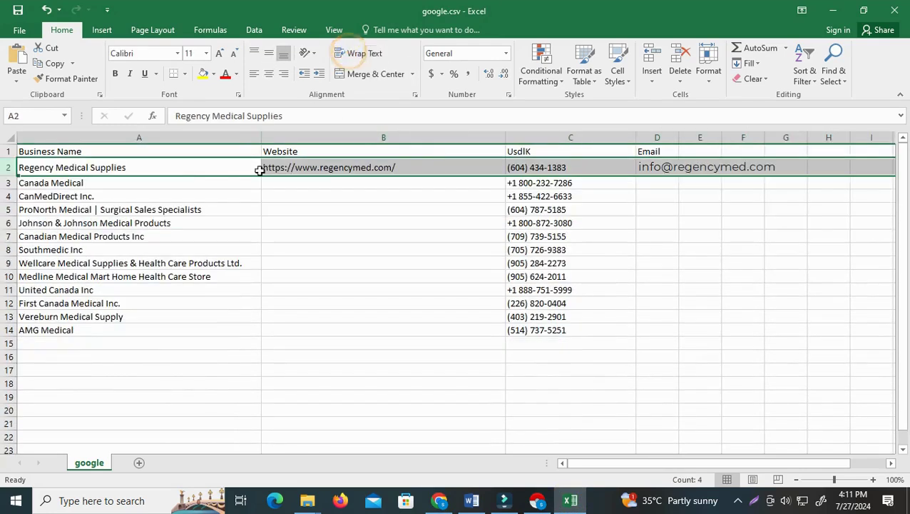
left_click(220, 54)
left_click(220, 55)
left_click(220, 54)
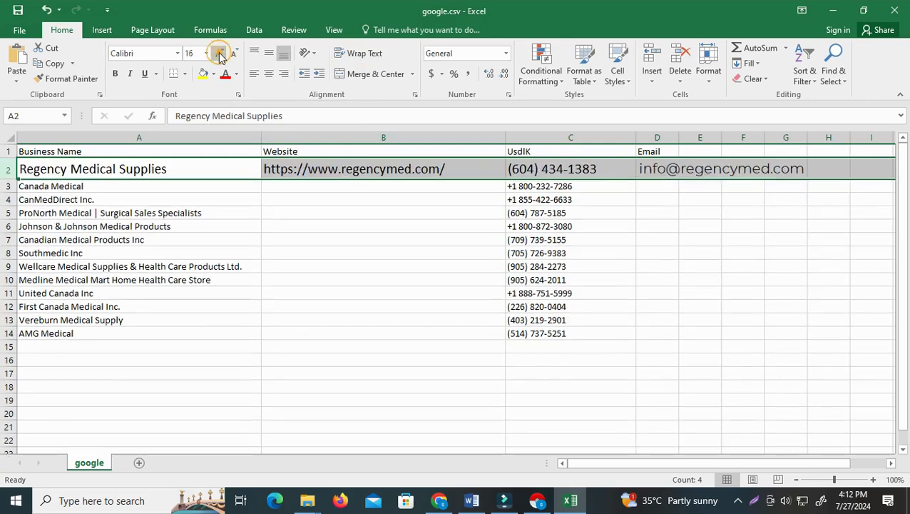
left_click(235, 54)
left_click(236, 54)
left_click(236, 54)
left_click(235, 54)
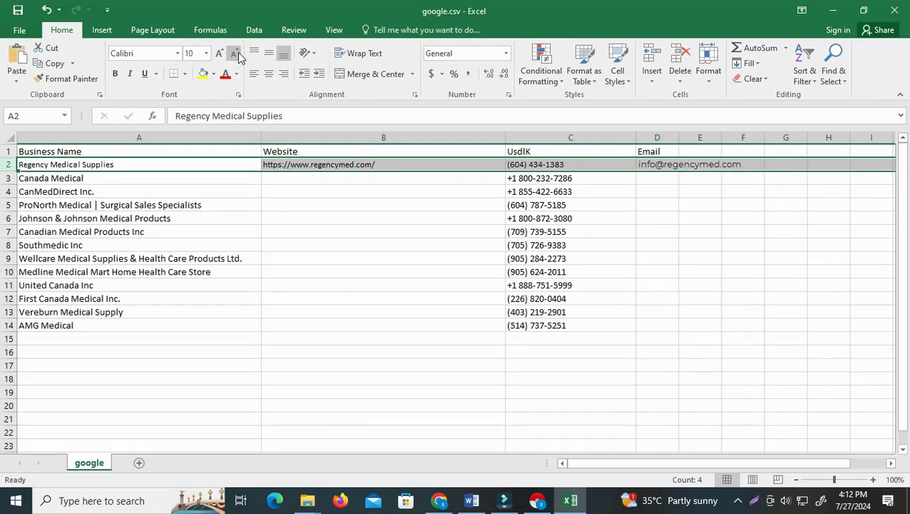
left_click(219, 54)
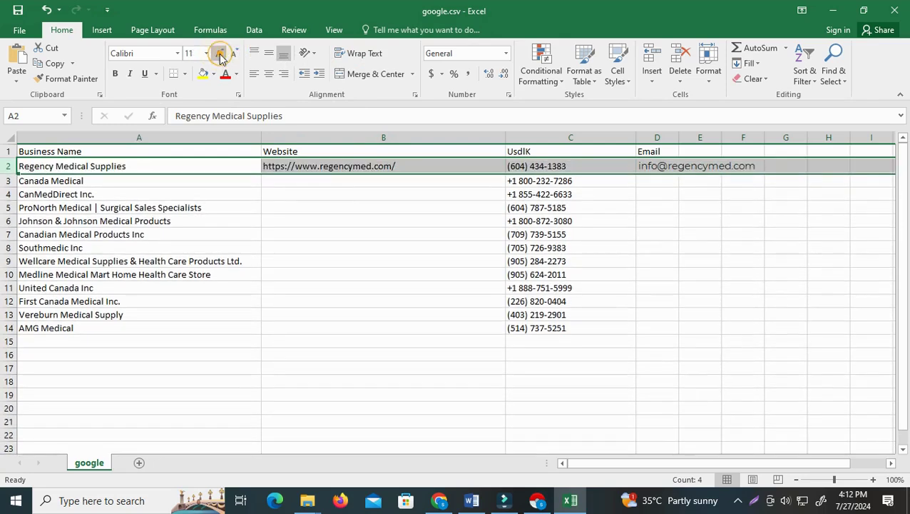
left_click(347, 199)
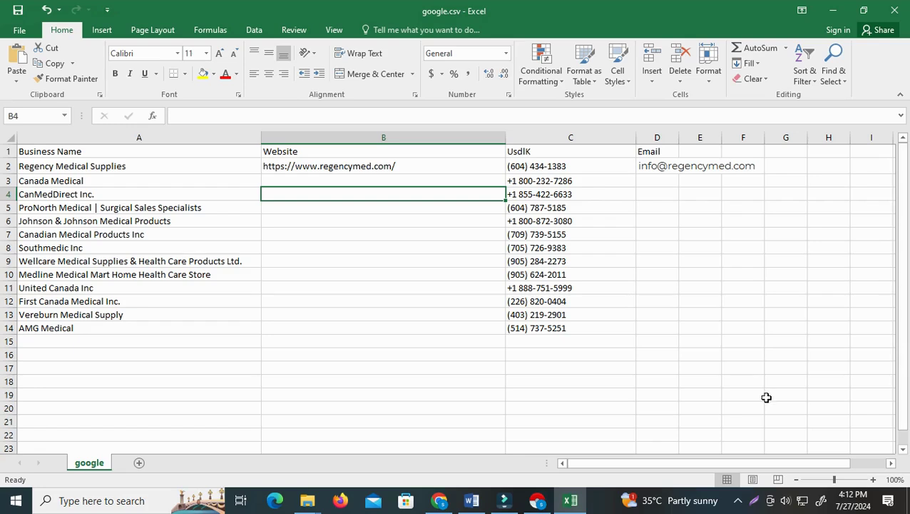
left_click(738, 500)
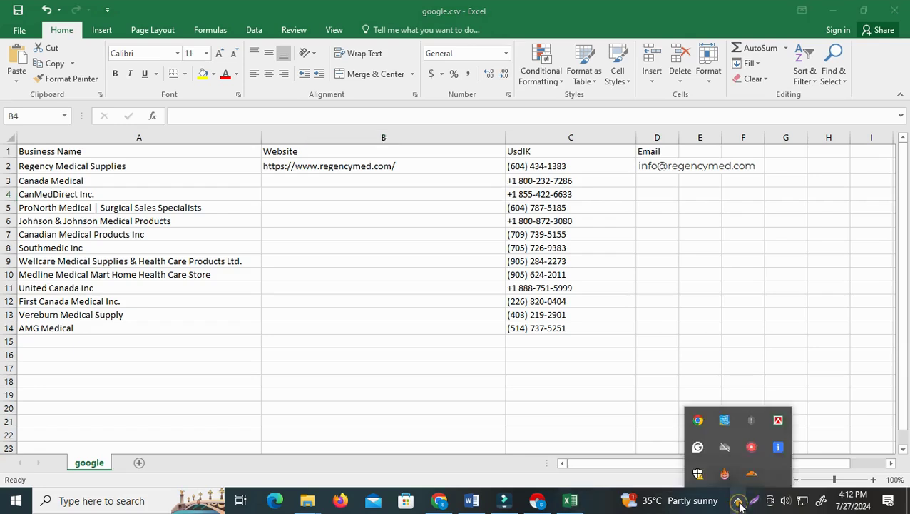
right_click(751, 449)
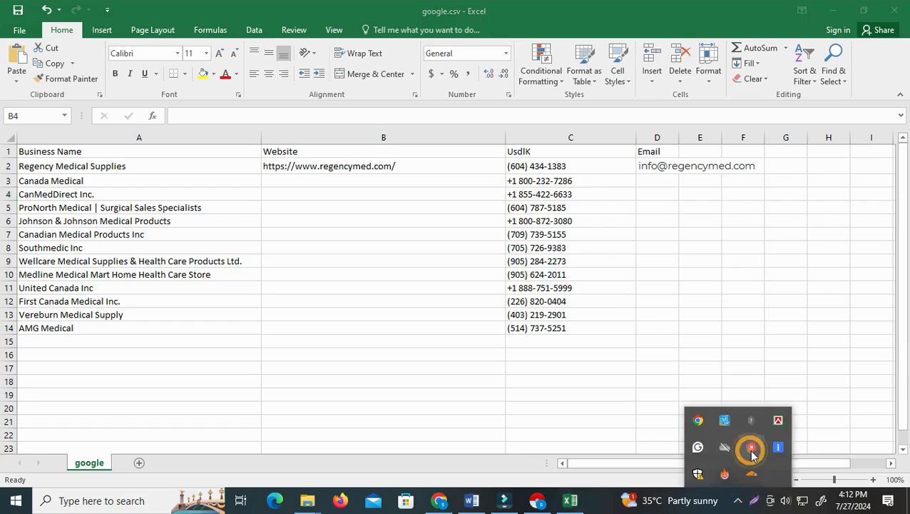